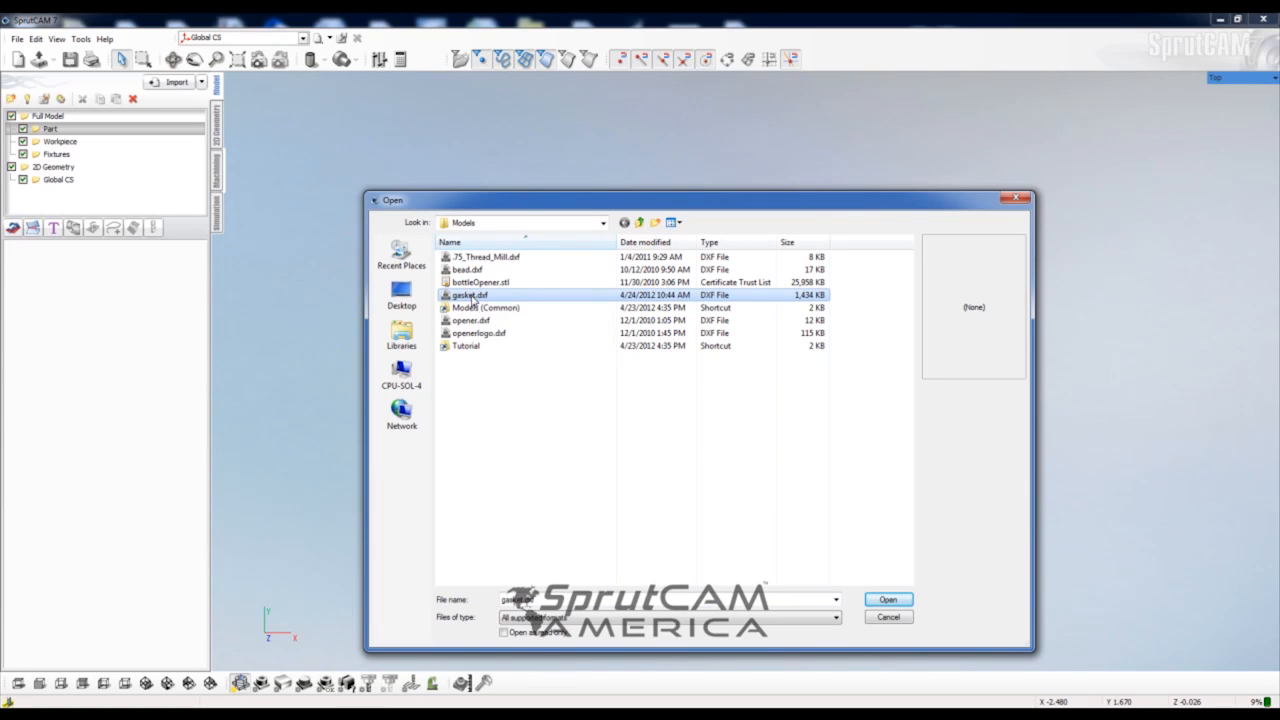
Import gasket.dxf from the Models folder into the part model and dismiss the import summary
double_click(471, 296)
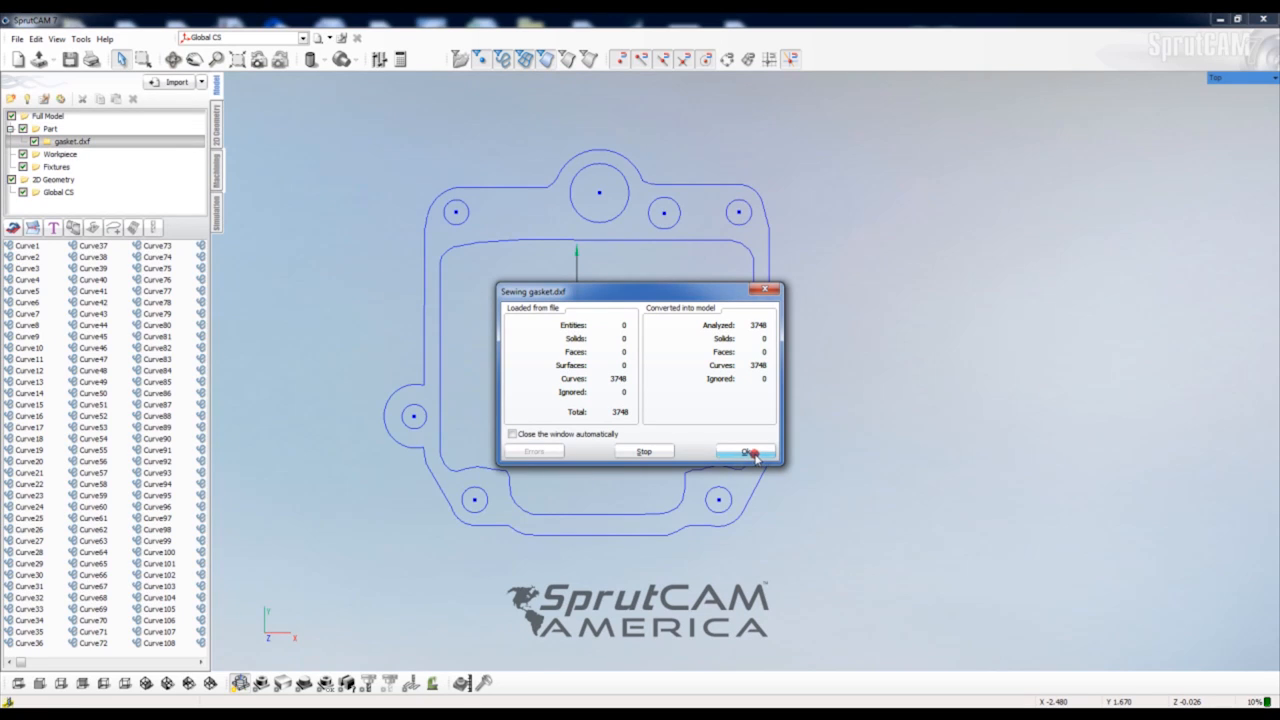
click(745, 452)
middle_drag(754, 453, 620, 395)
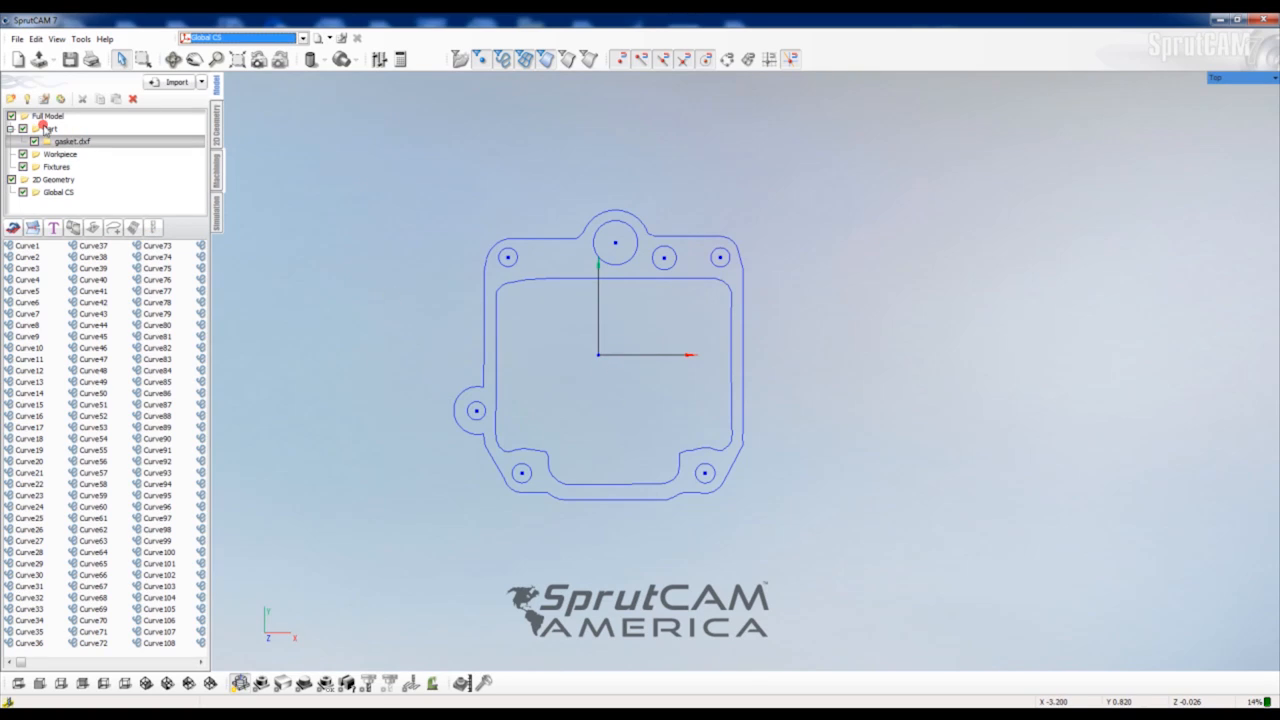
Review the Locate Zero options of the spatial transformations for the gasket.dxf geometry without applying any, and return to the top view
click(44, 128)
click(30, 247)
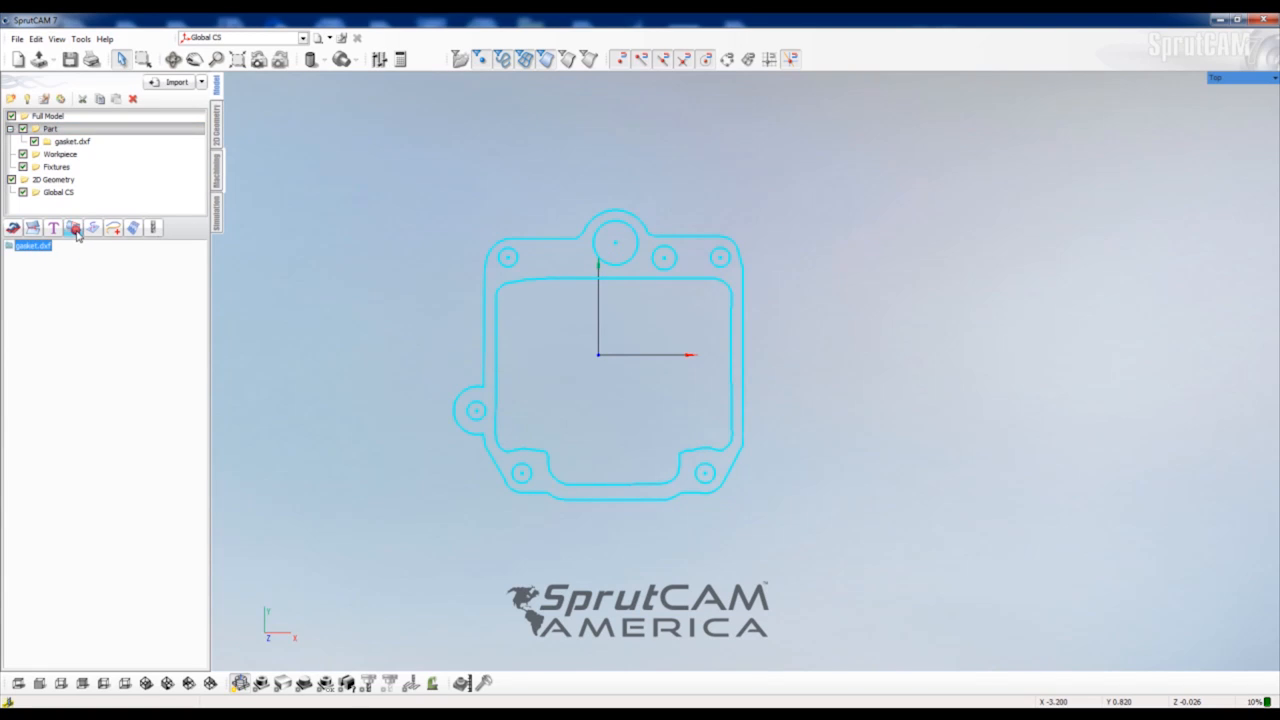
click(75, 230)
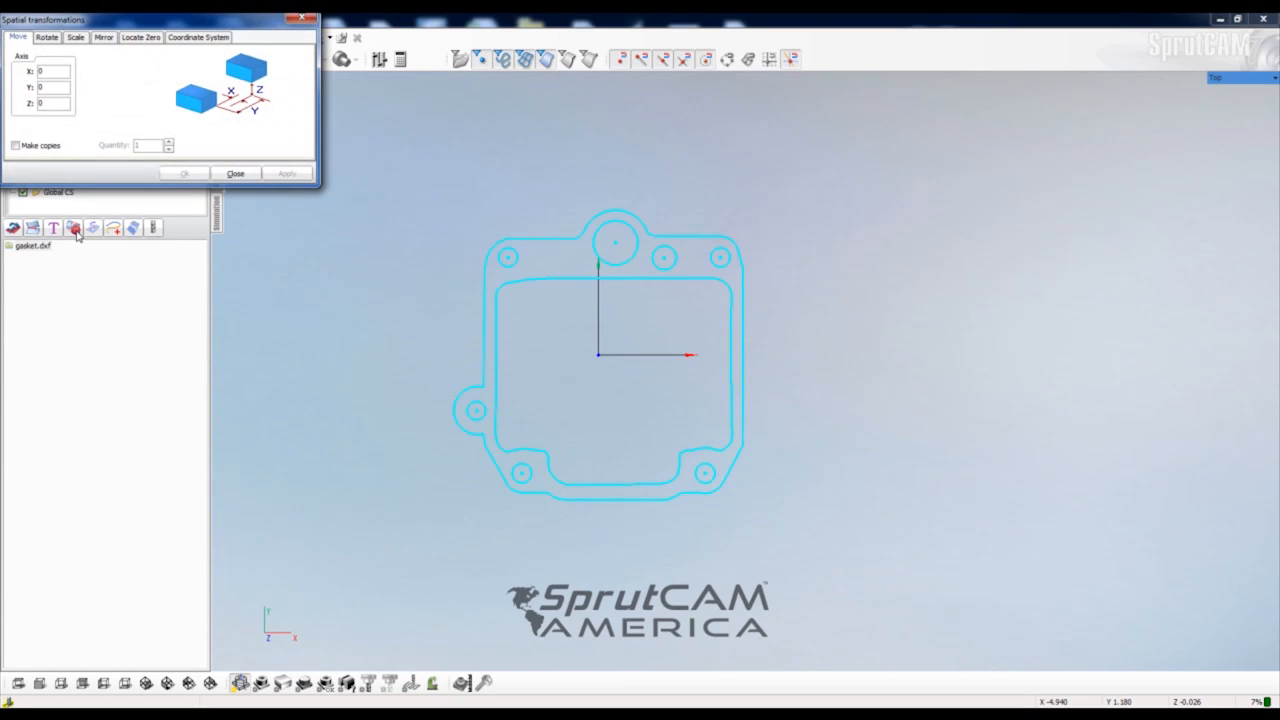
click(140, 37)
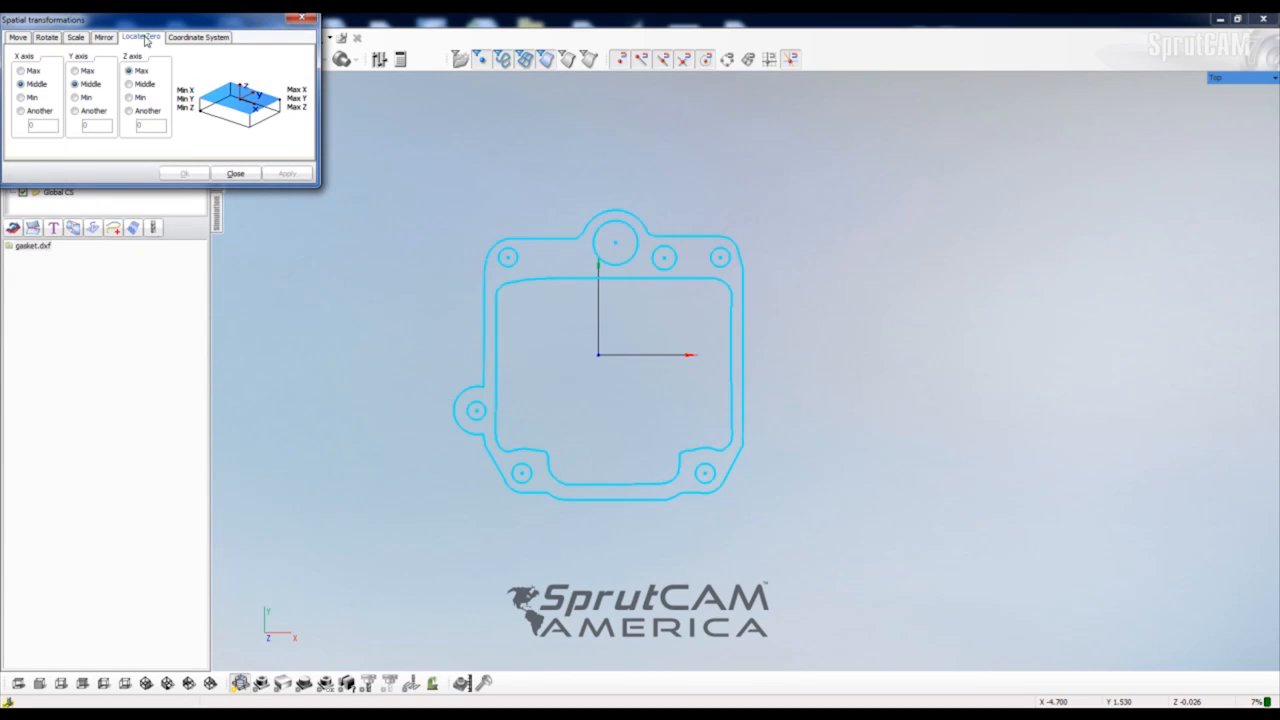
click(233, 174)
click(367, 293)
mouse_move(563, 394)
middle_down()
mouse_move(548, 332)
mouse_move(528, 323)
mouse_move(566, 388)
middle_up()
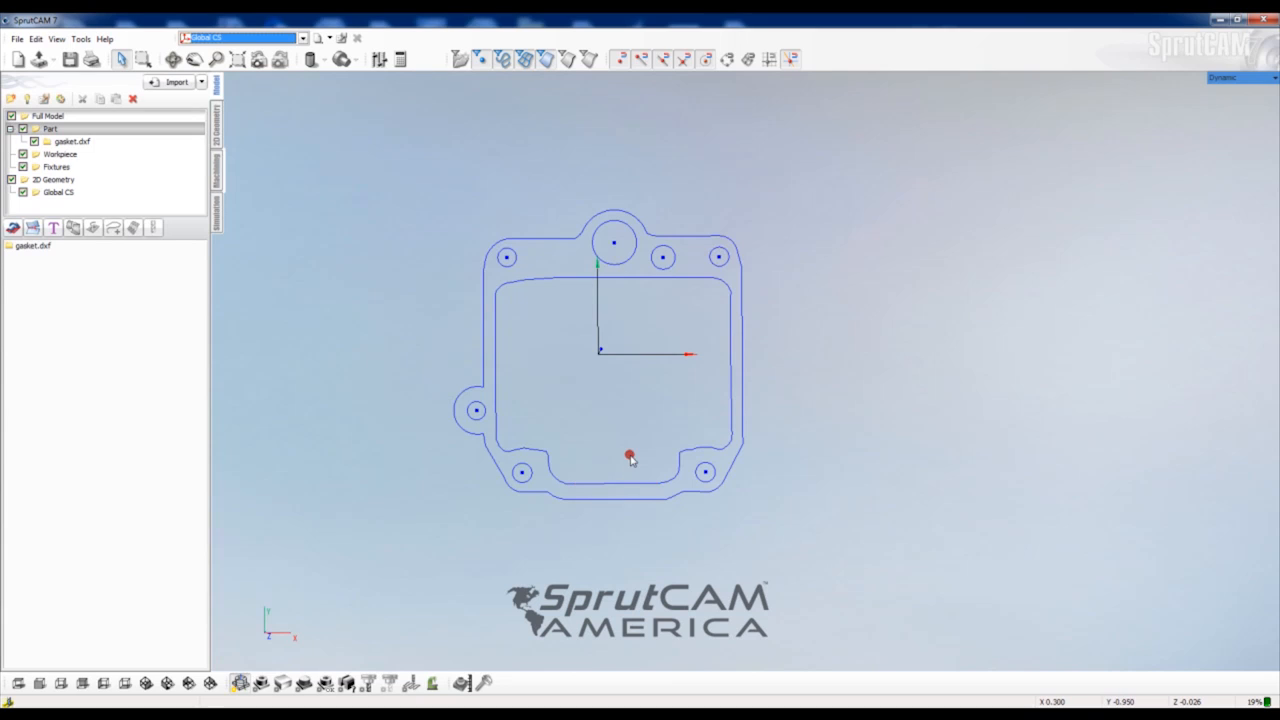
click(18, 684)
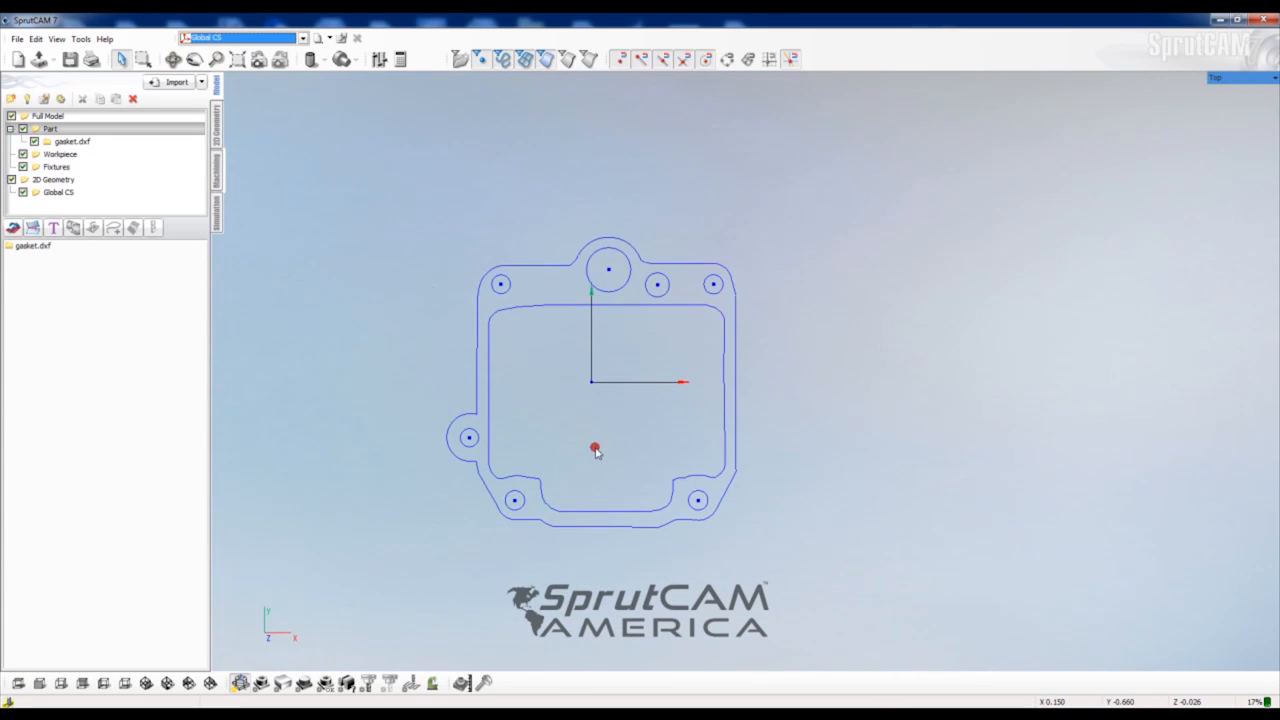
Switch to the 2D geometry workspace and turn on the grid over the gasket
click(215, 125)
scroll(602, 406, down, 3)
middle_drag(600, 405, 546, 352)
scroll(546, 352, up, 2)
click(769, 58)
scroll(555, 343, up, 3)
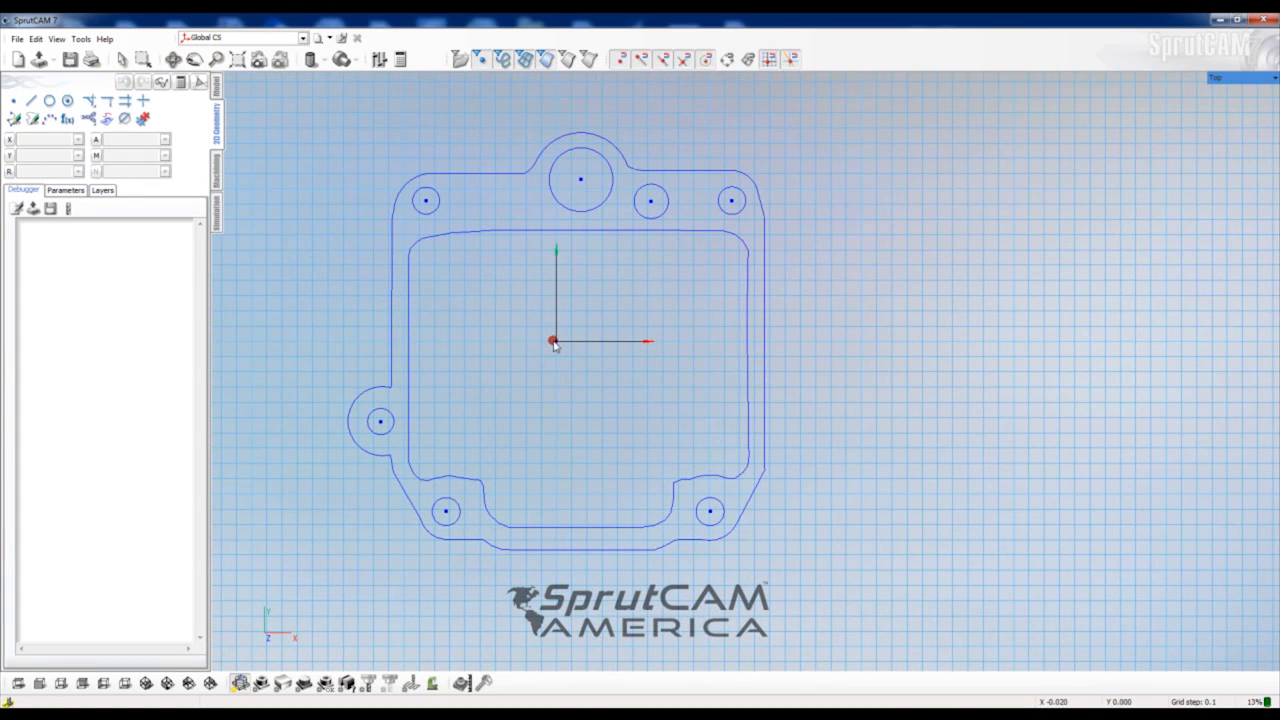
Draw a closed rectangle of four lines around the gasket from X -1.4, Y -1.5 to X 1.5, Y 1.4
click(30, 101)
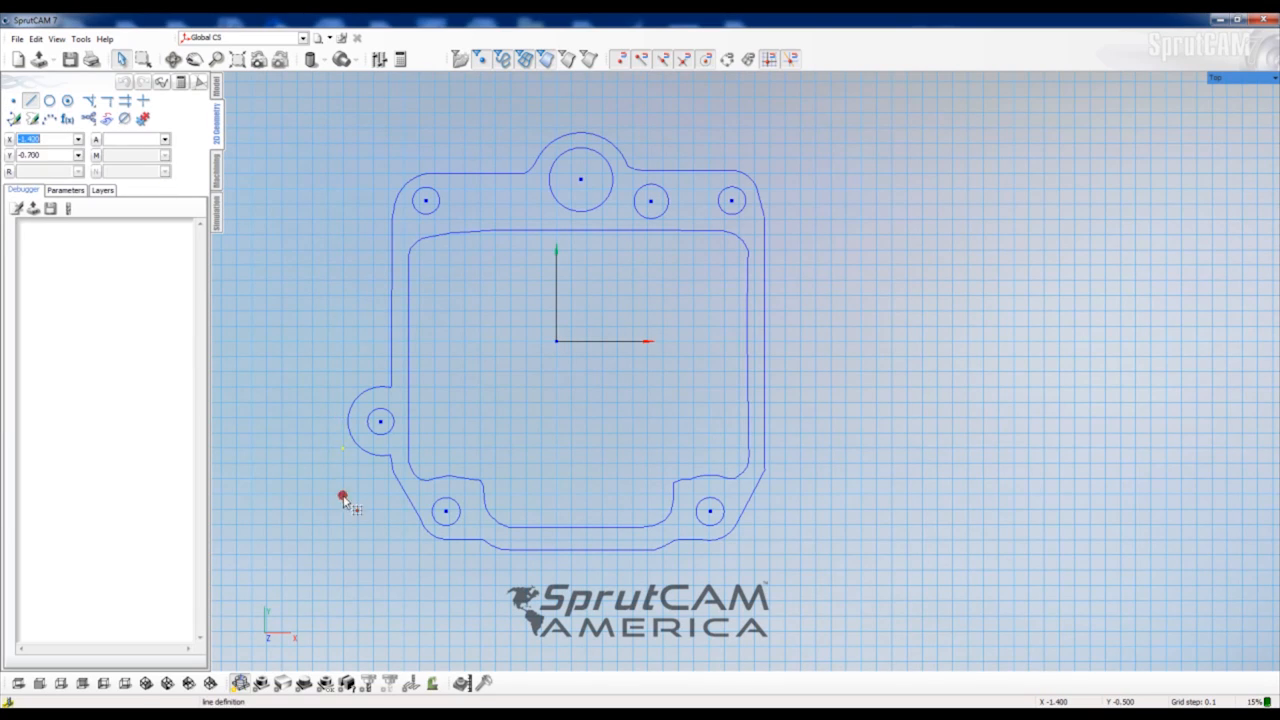
click(343, 572)
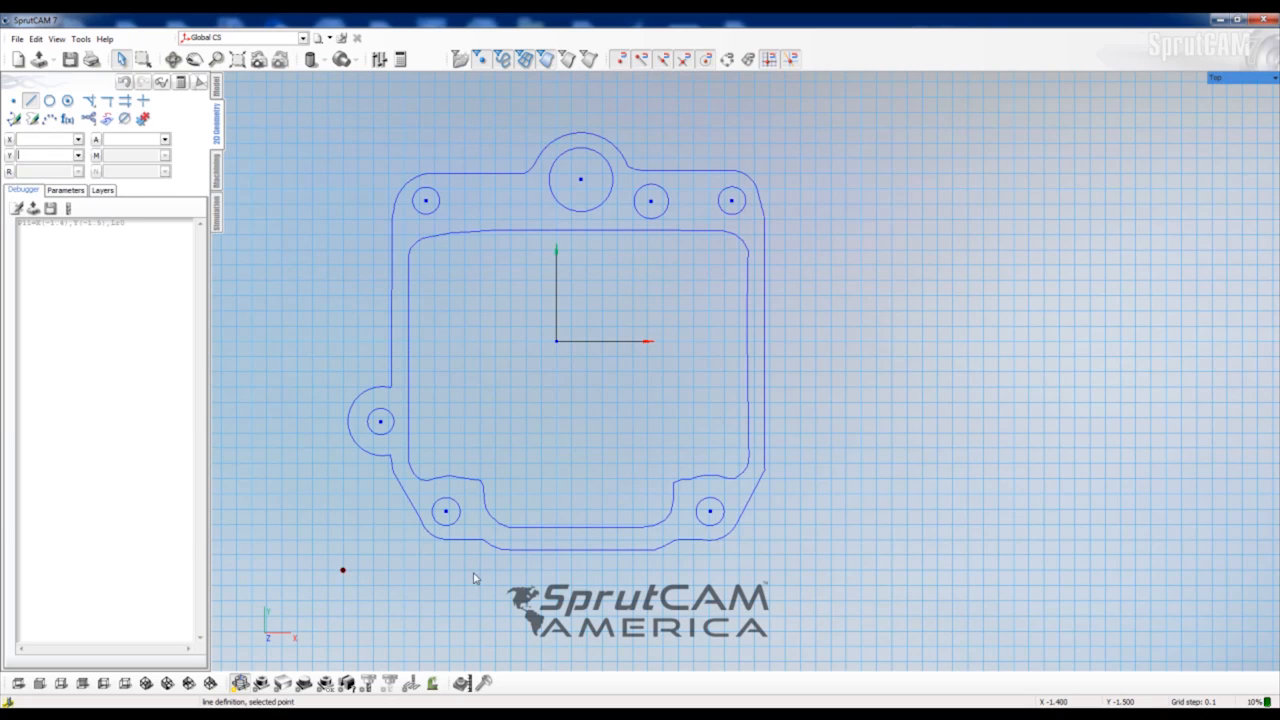
click(786, 571)
click(785, 571)
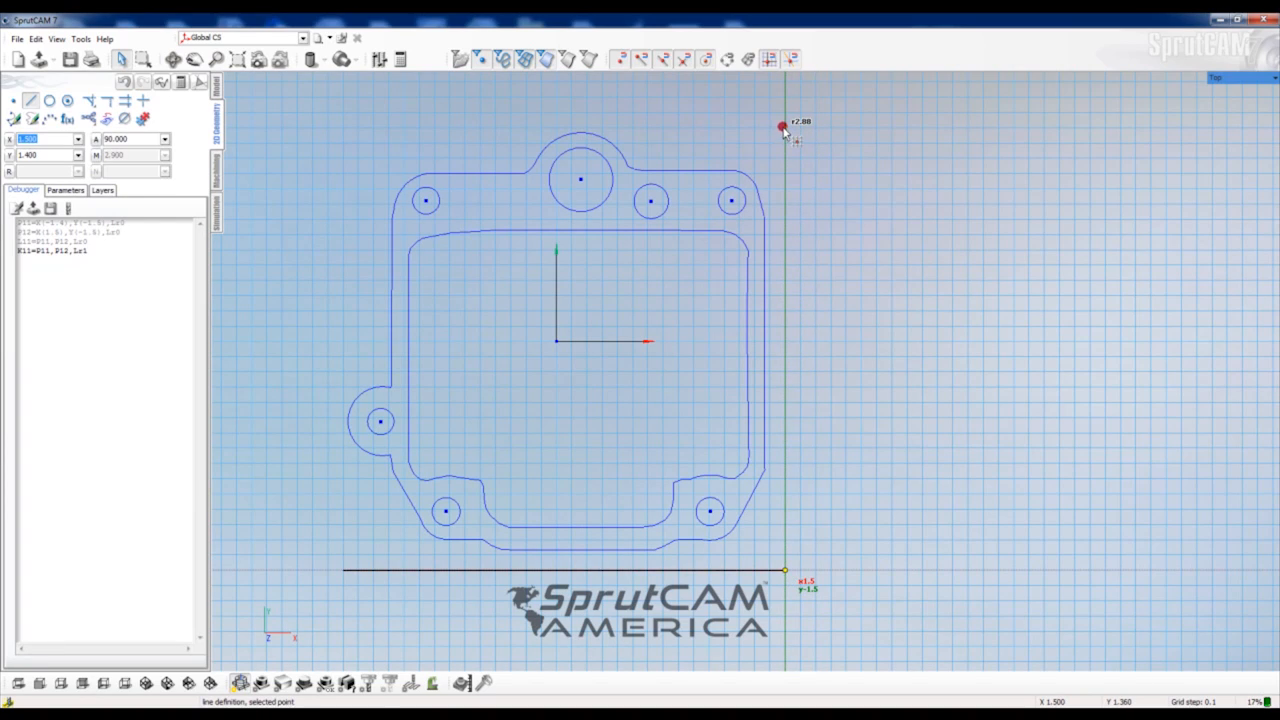
click(785, 130)
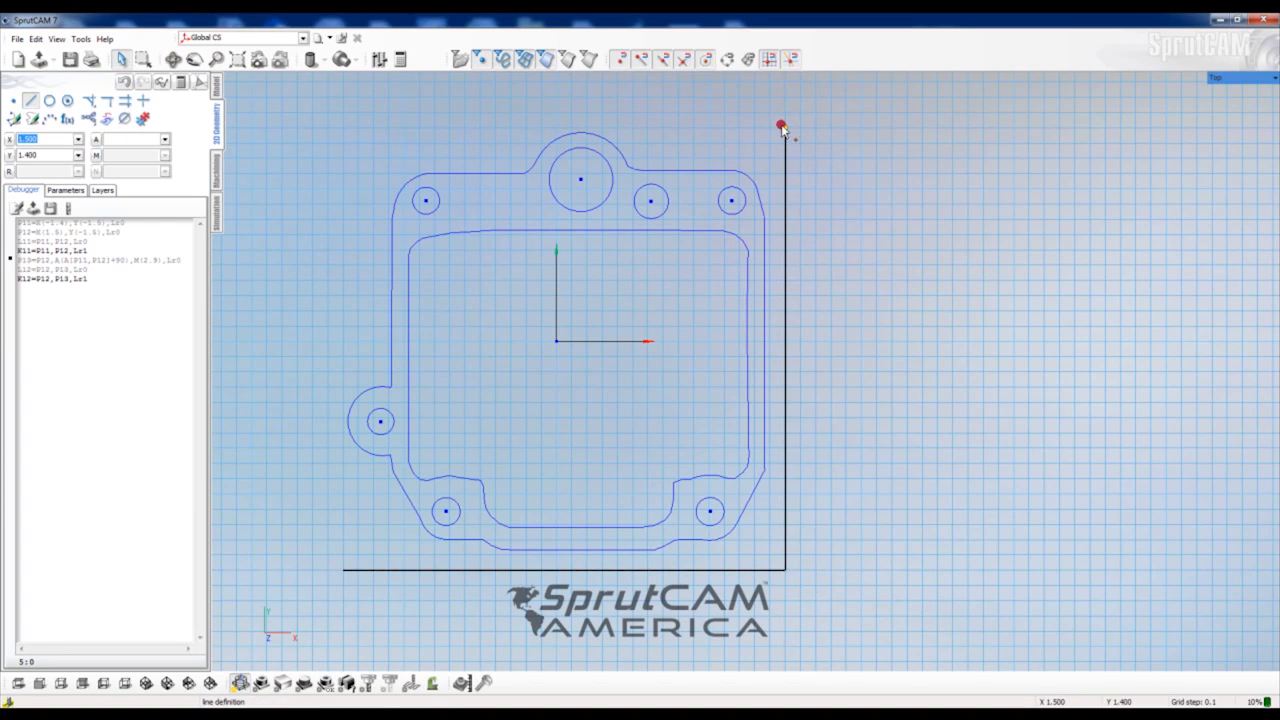
click(785, 128)
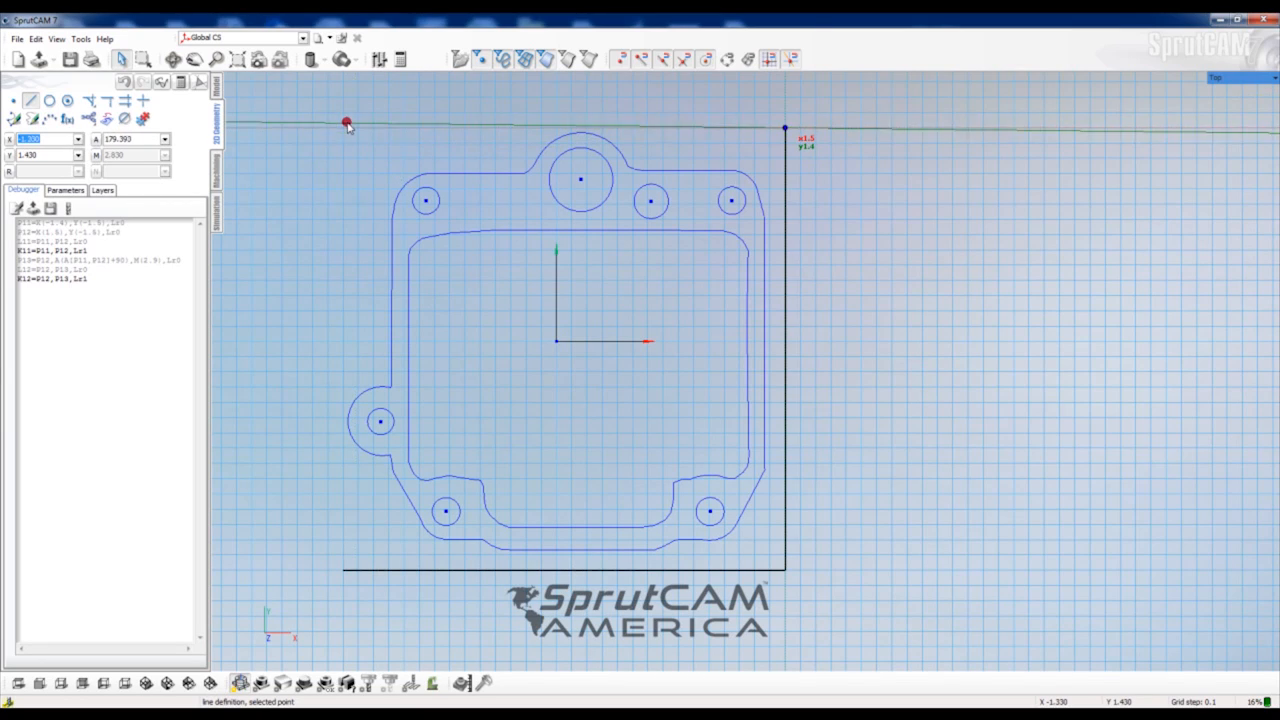
click(343, 129)
click(343, 129)
click(343, 571)
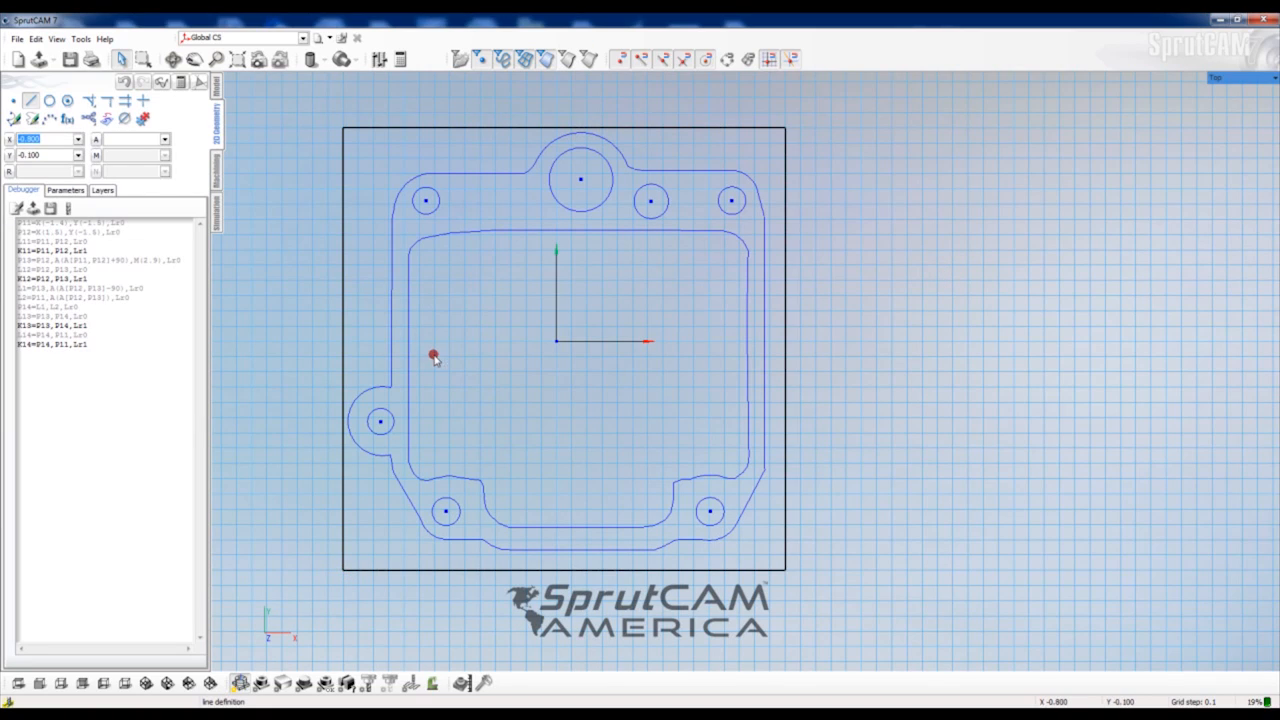
Join the four rectangle lines around the gasket into one closed contour with Join by elements
click(89, 118)
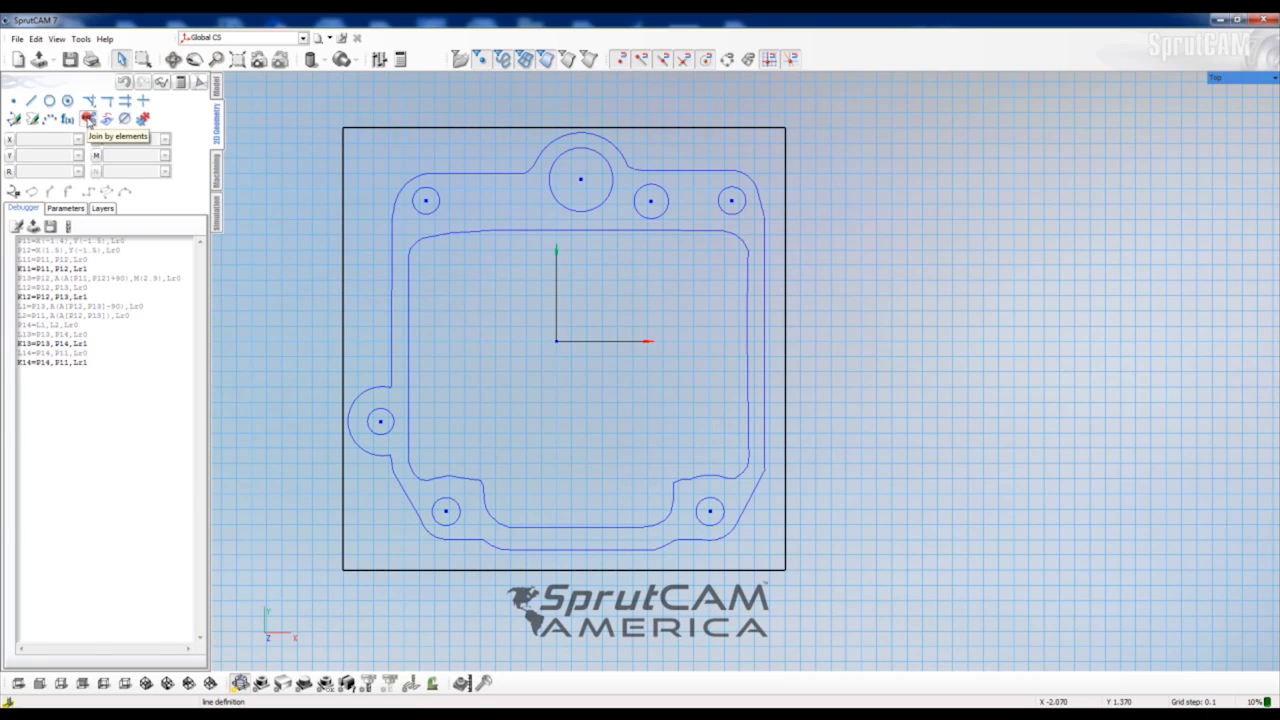
click(481, 129)
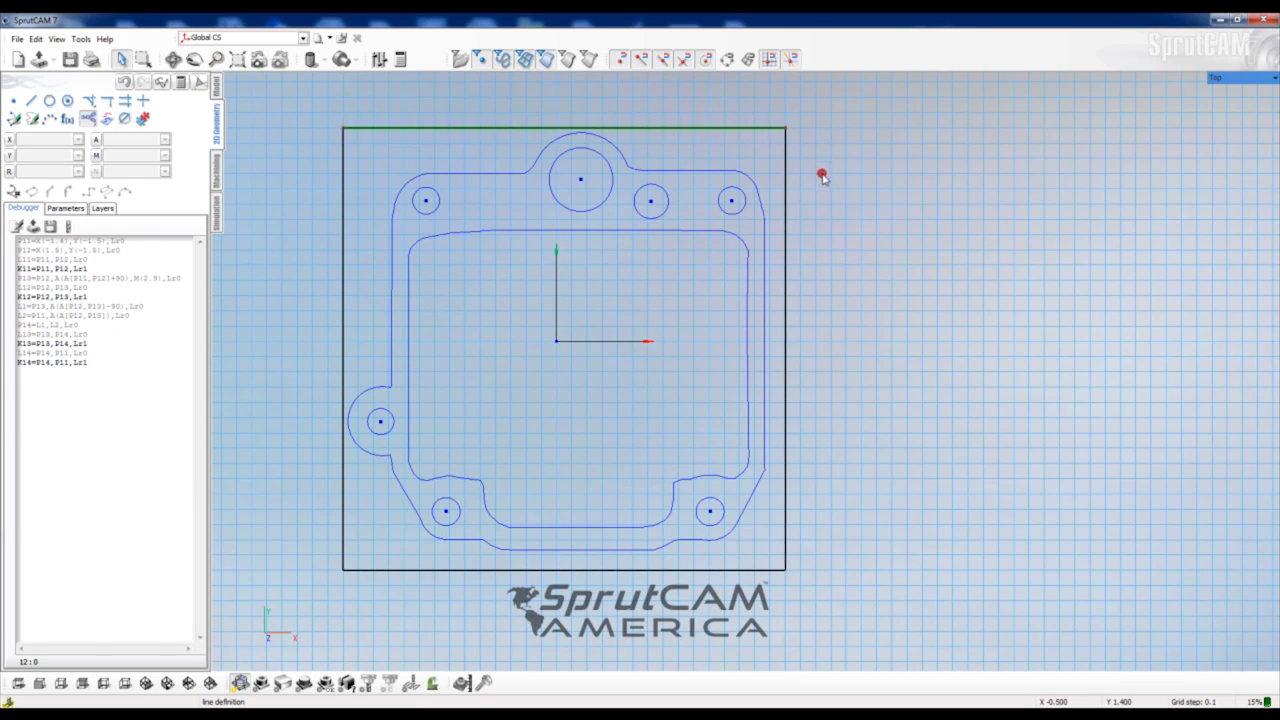
click(786, 203)
click(612, 569)
click(344, 292)
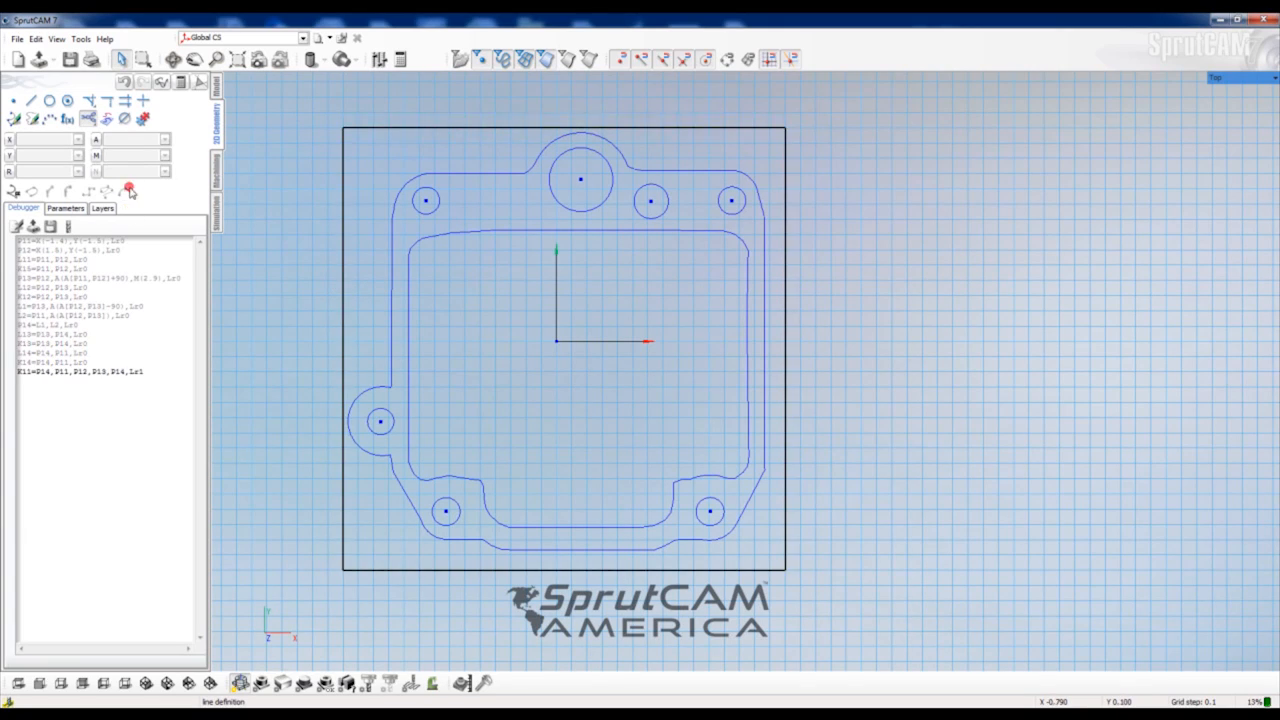
Define the machining workpiece by extruding the rectangle contour from top level 0 to bottom level -0.045
click(216, 172)
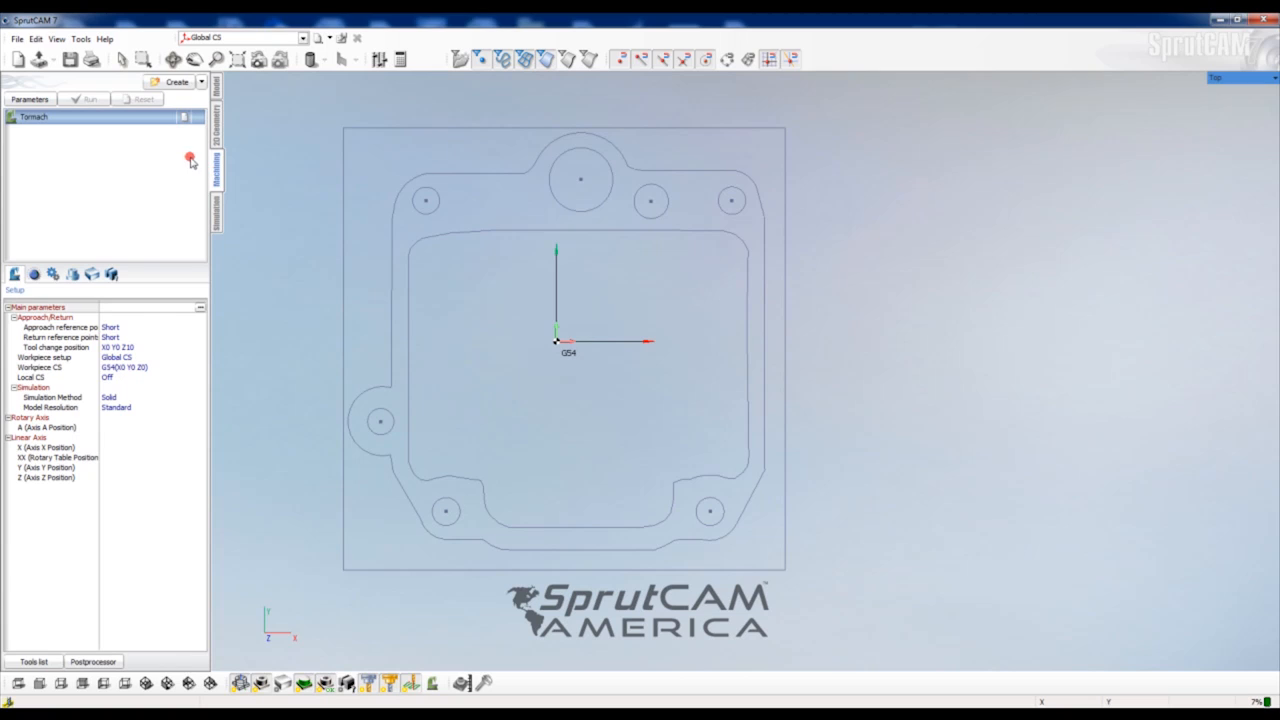
click(92, 275)
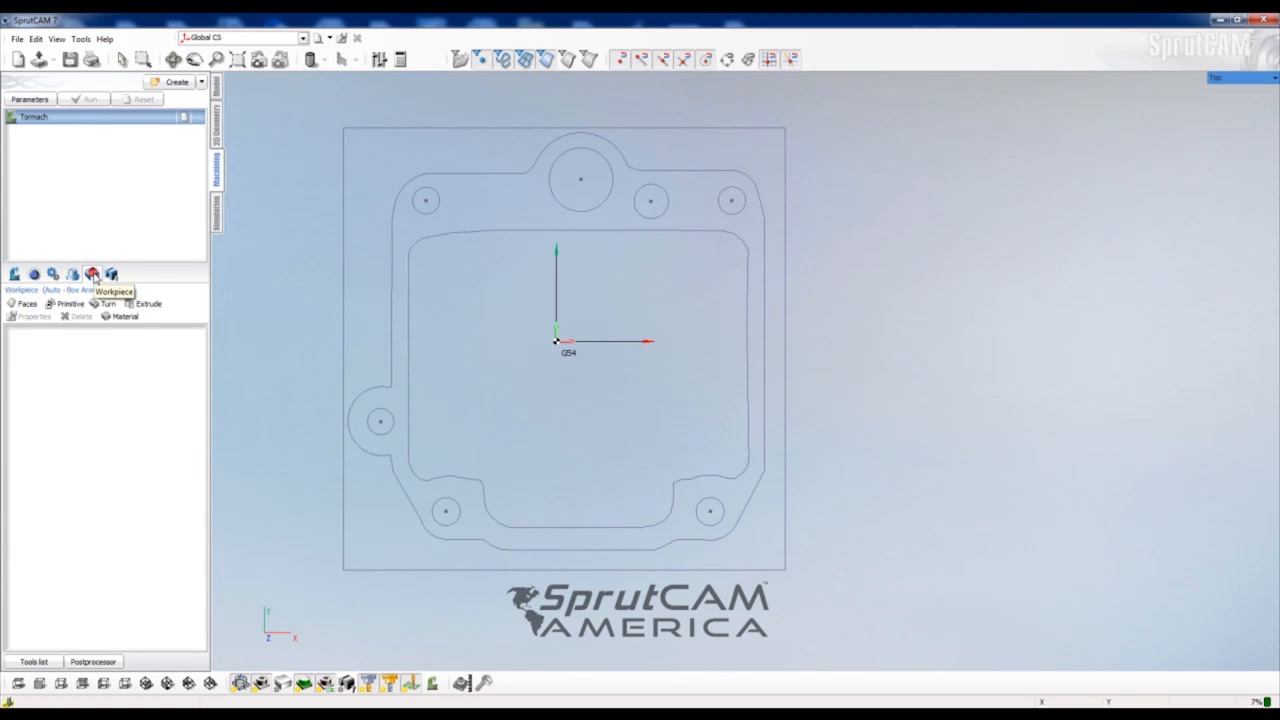
click(143, 303)
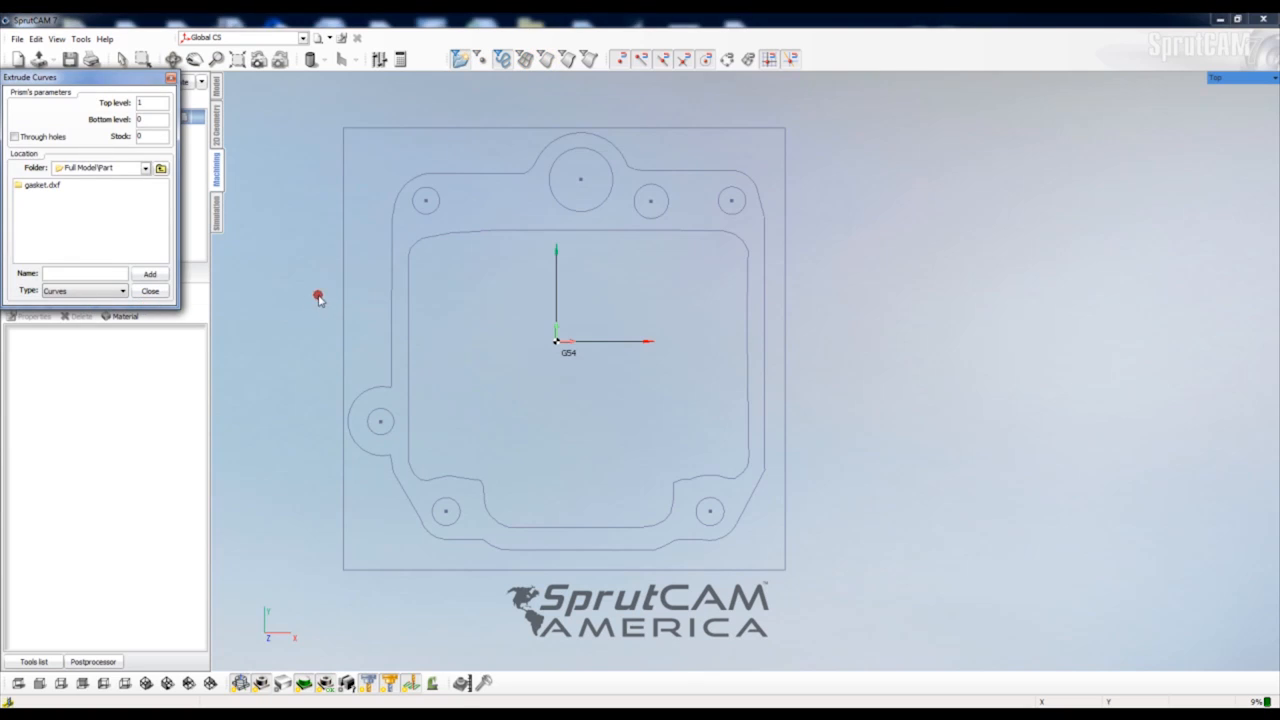
click(343, 300)
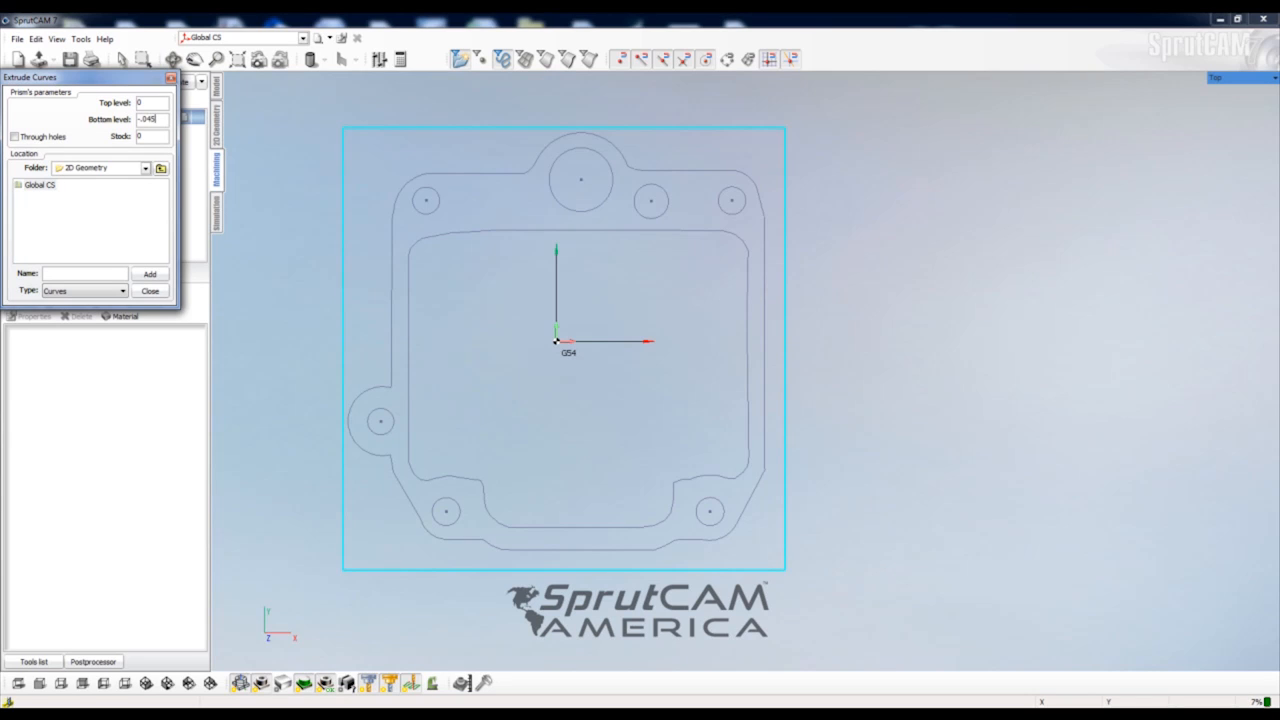
click(150, 275)
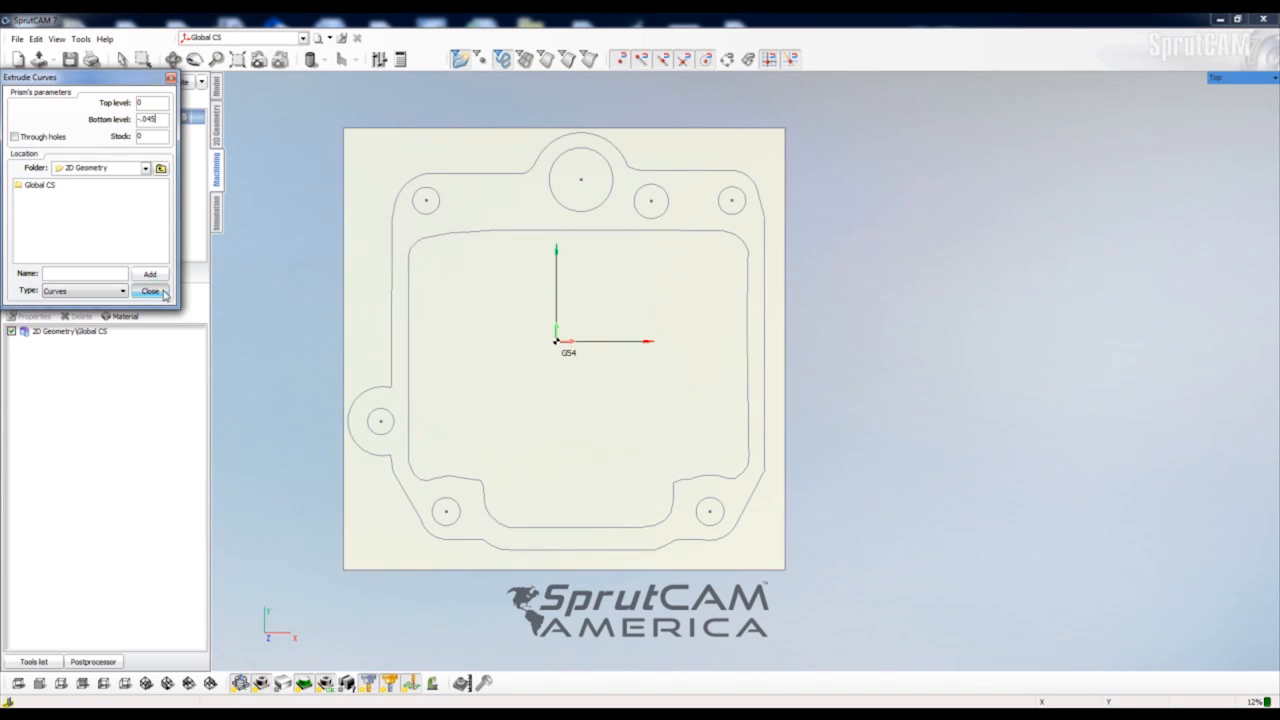
click(150, 291)
Inspect the workpiece in a tilted view, return to the top view, and create a 2D contouring finishing operation
right_drag(314, 486, 268, 510)
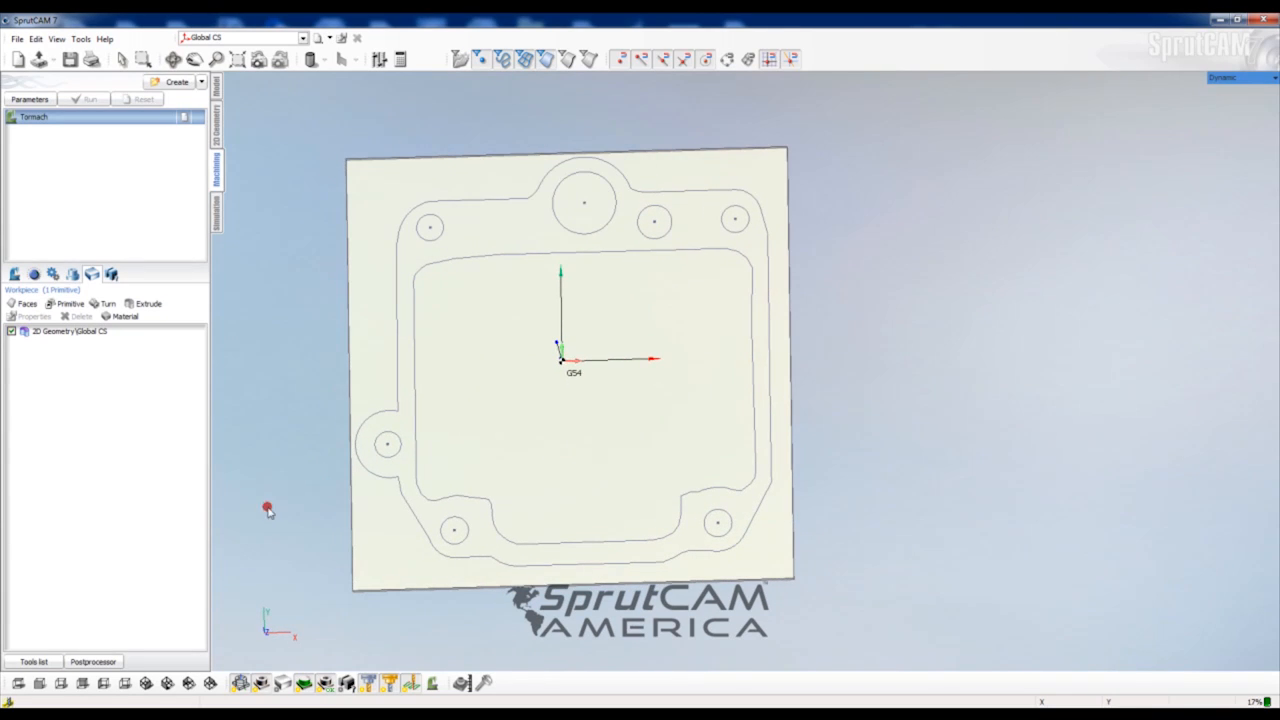
click(18, 683)
middle_drag(478, 357, 517, 369)
scroll(517, 282, up, 1)
scroll(517, 369, down, 1)
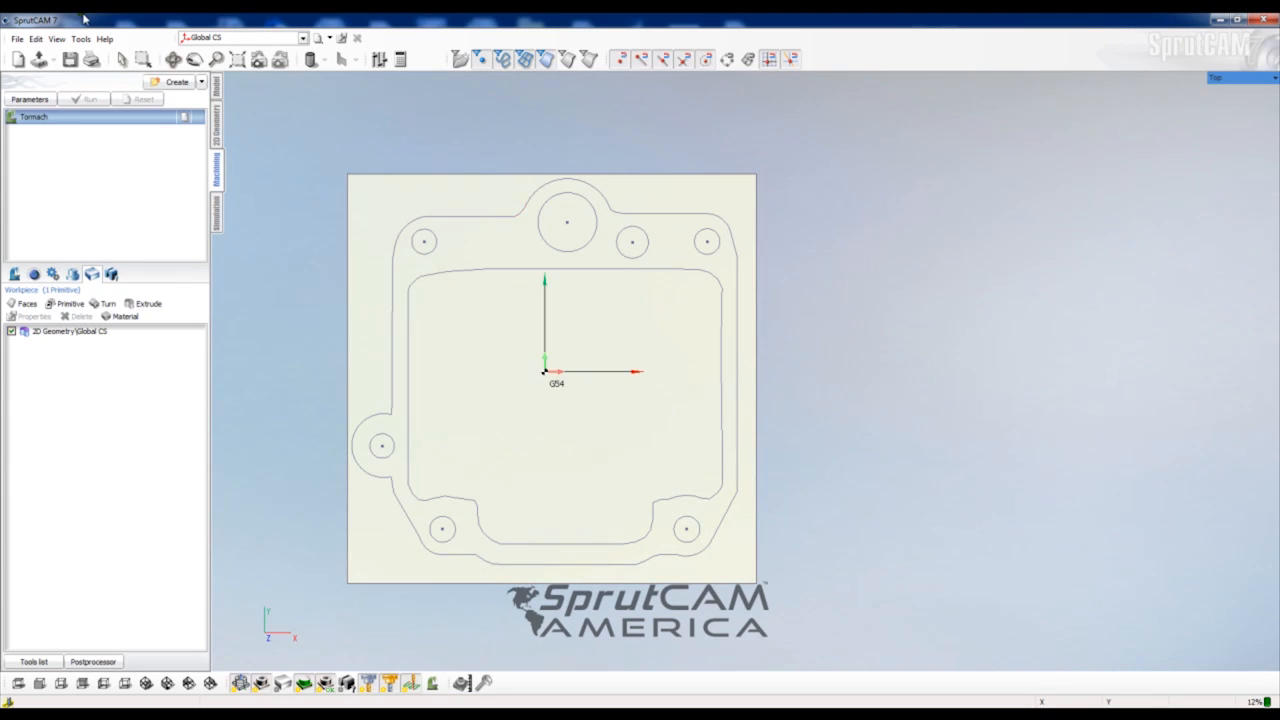
click(200, 83)
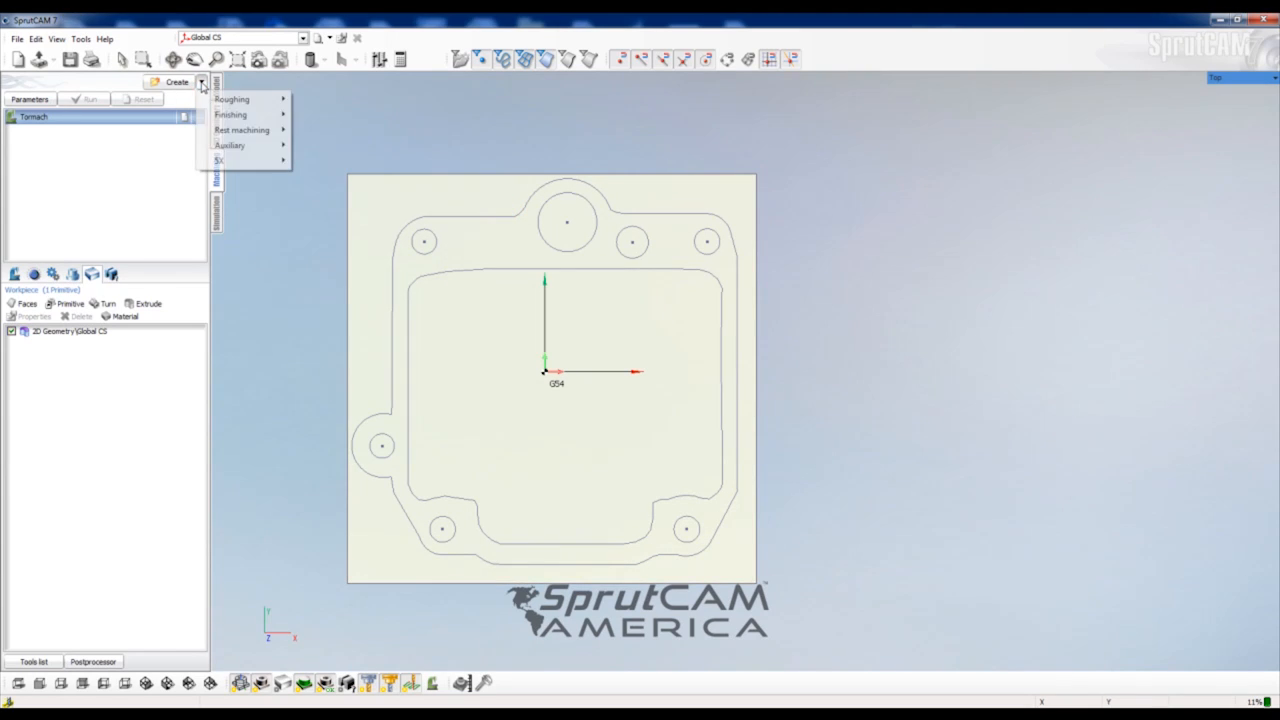
mouse_move(258, 131)
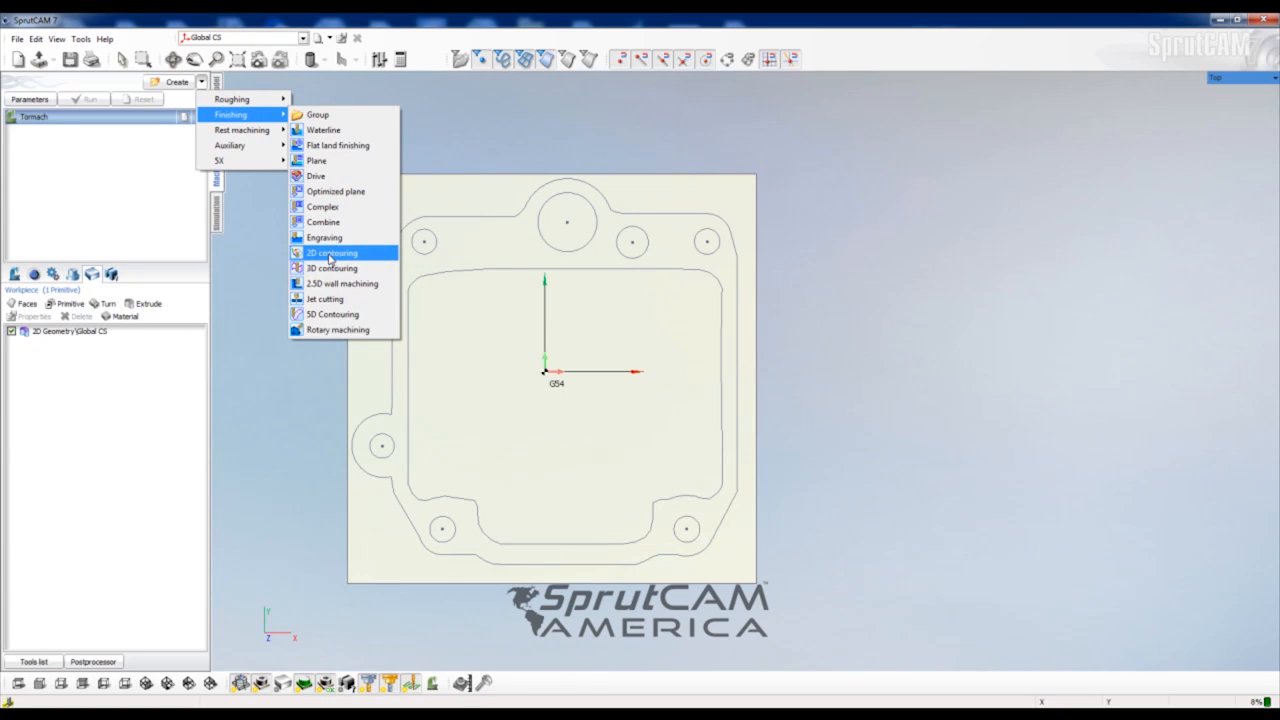
click(330, 254)
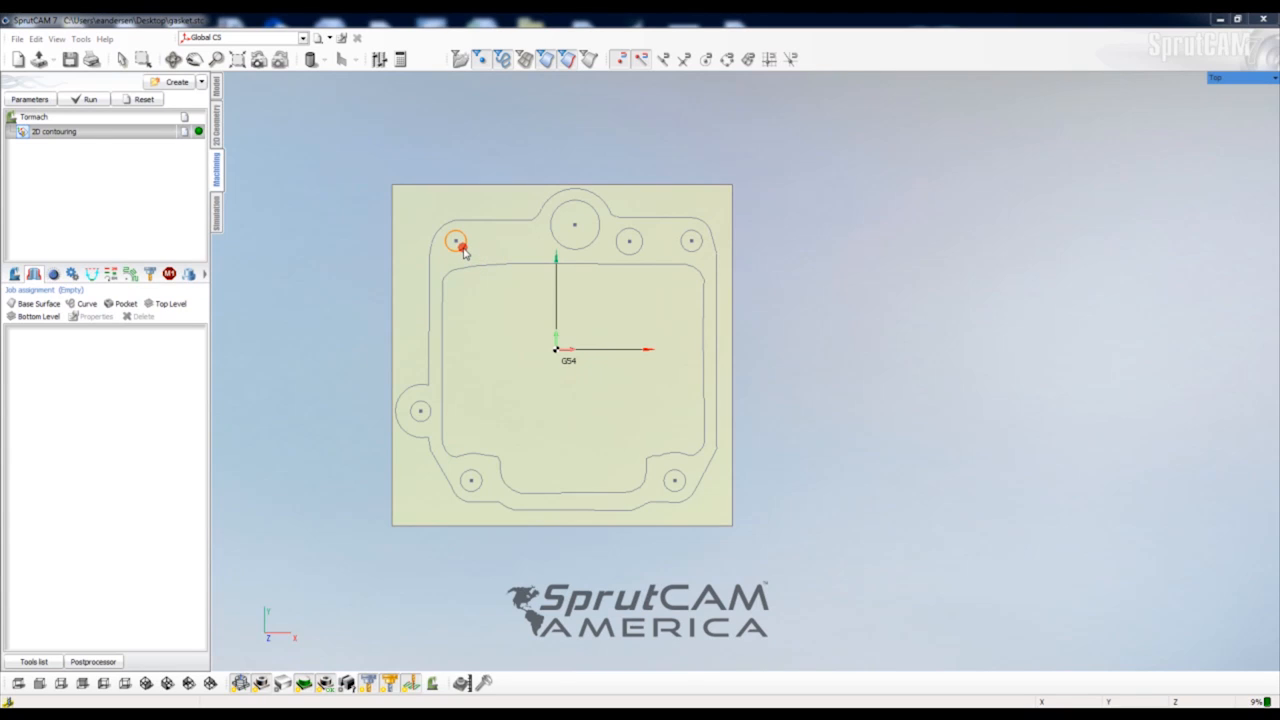
Add the seven hole circles and the inner opening as curves to the job assignment, and move the opening's start point to its right edge
click(461, 247)
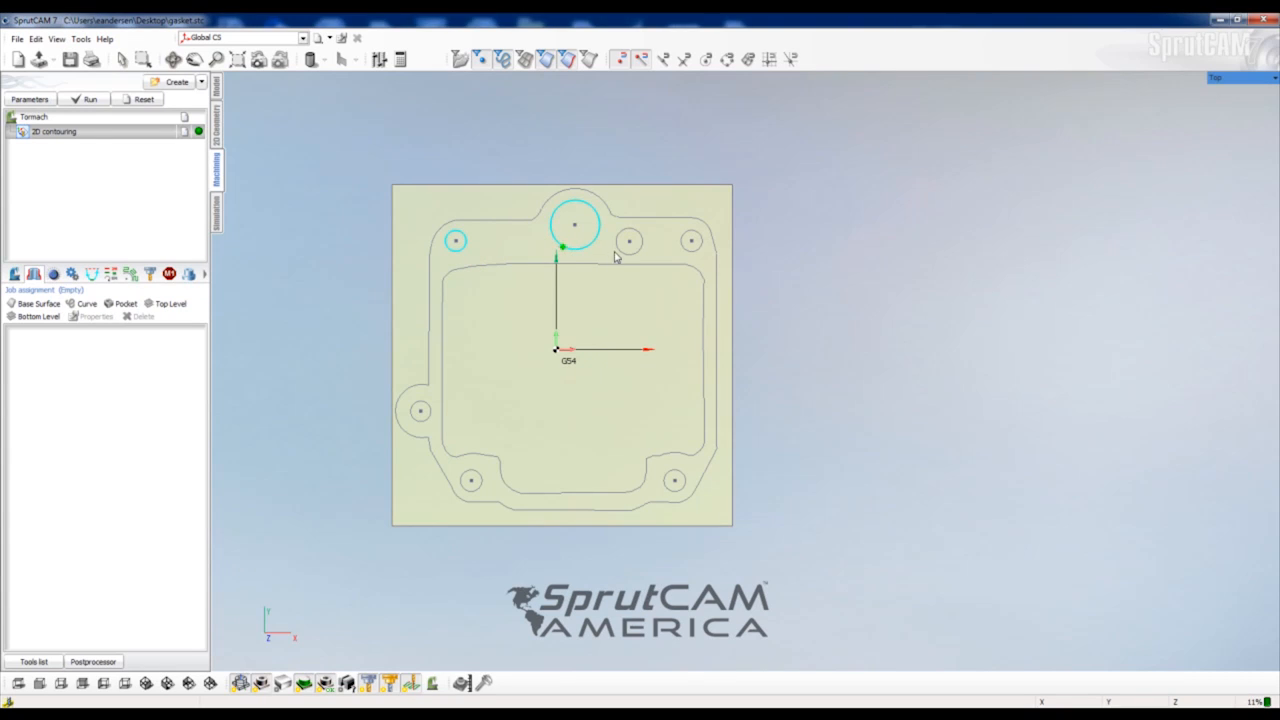
click(676, 491)
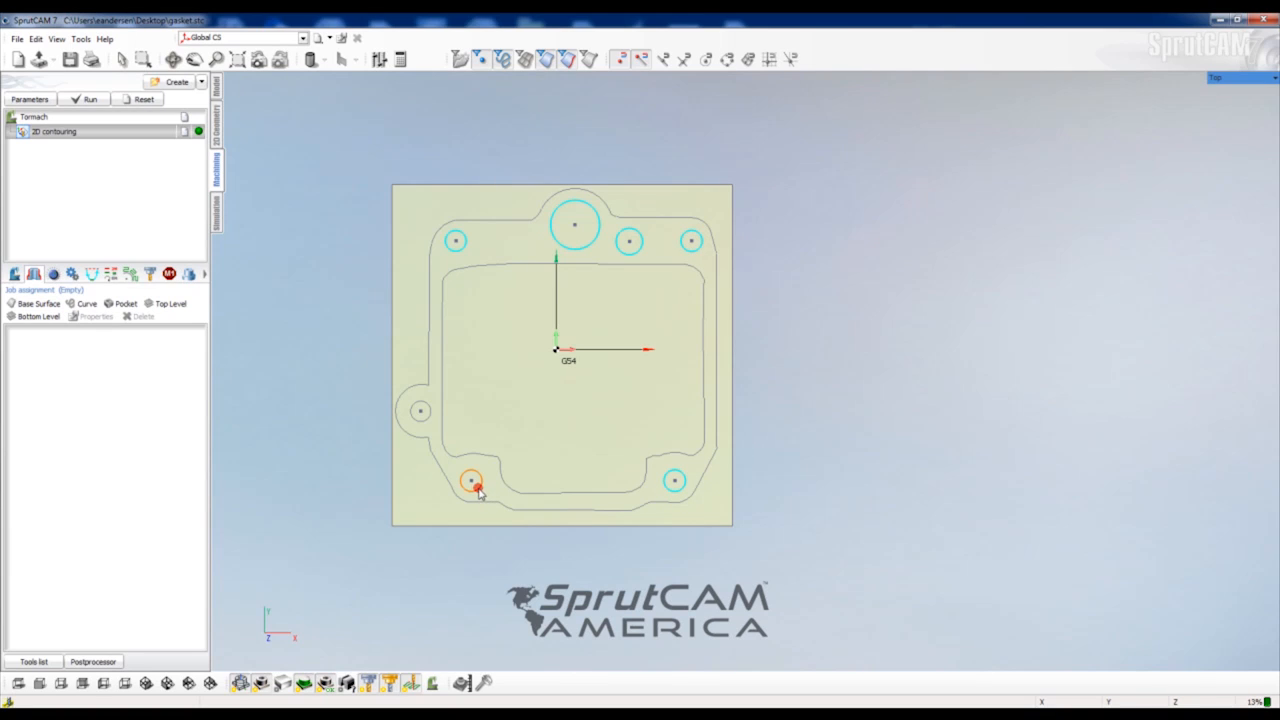
click(431, 420)
click(464, 273)
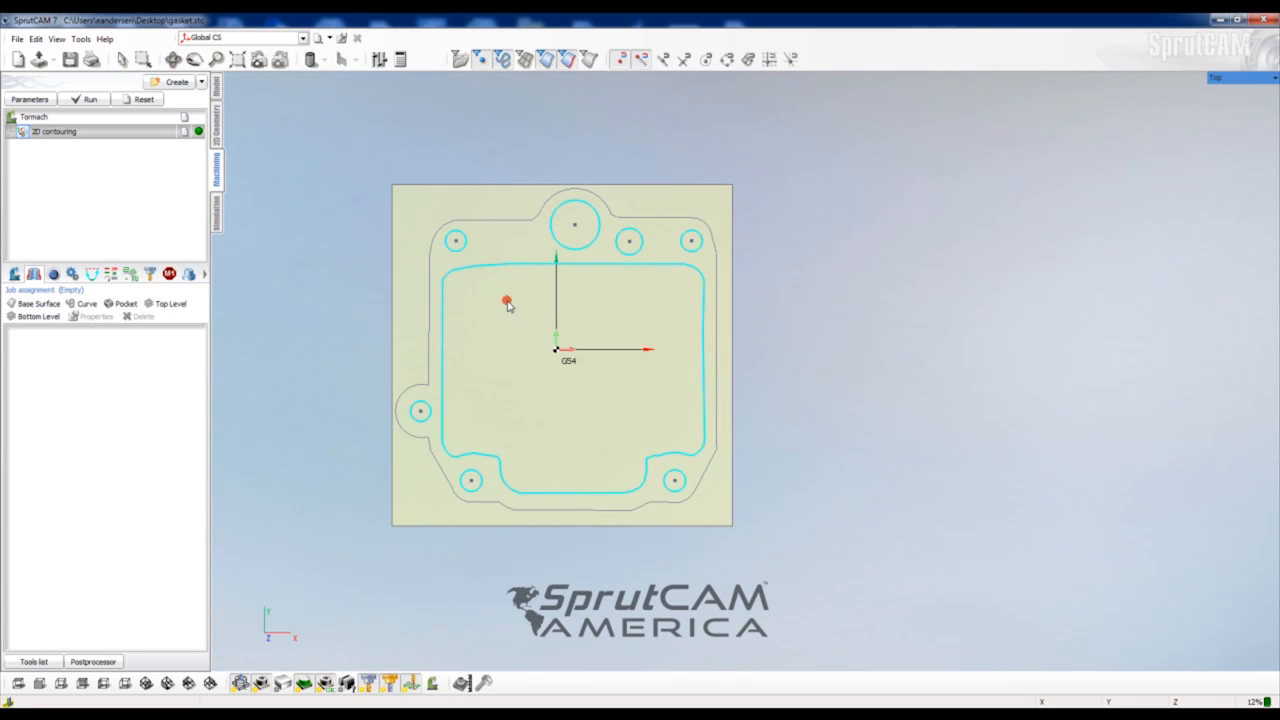
click(86, 304)
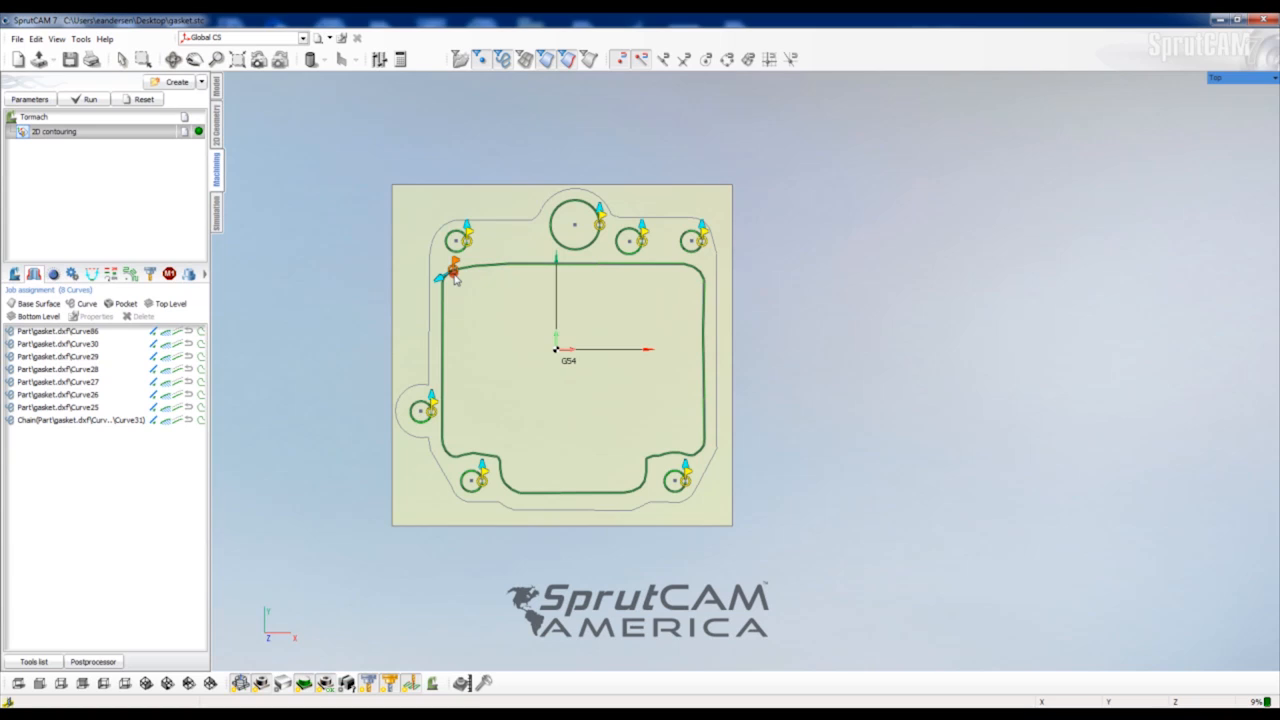
mouse_move(475, 280)
mouse_down()
mouse_move(563, 259)
mouse_move(705, 291)
mouse_move(703, 395)
mouse_up()
drag(706, 395, 704, 417)
Change the tool diameter in the 2D contouring parameters and name the tool Drag Knife
double_click(95, 135)
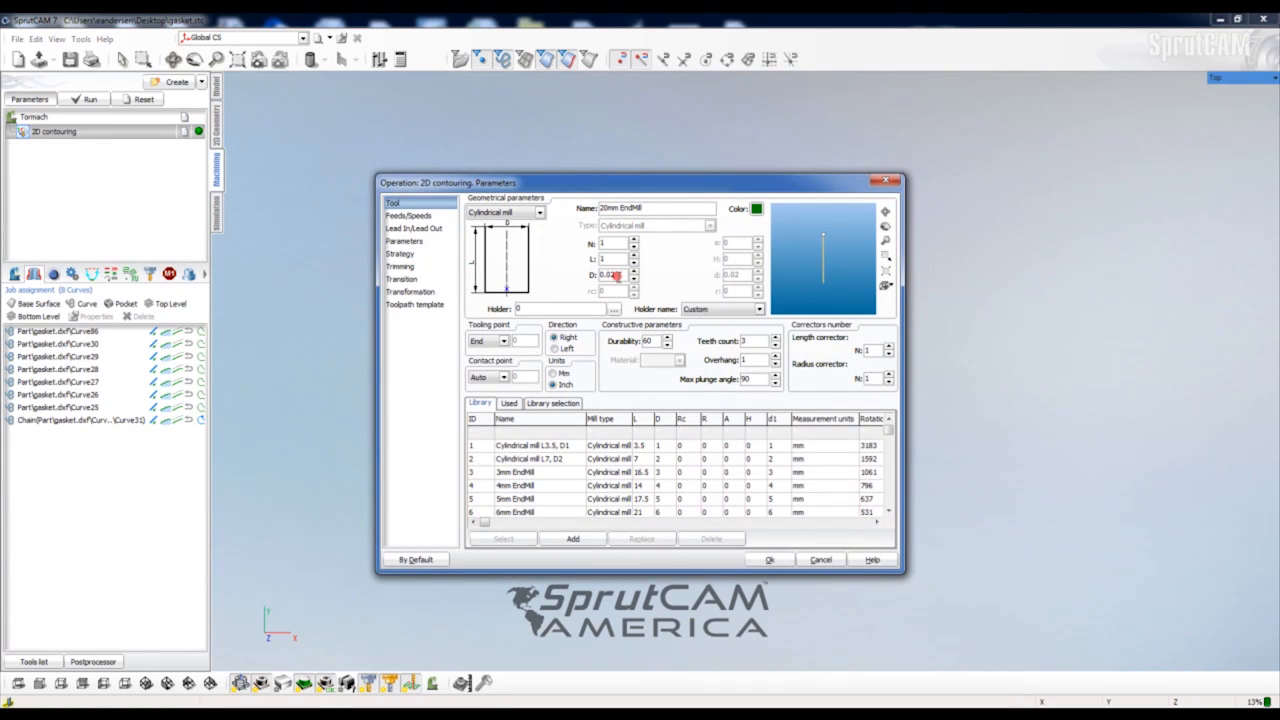
text(0.0)
text(Drag Knife)
Set the operation's spindle speed to 0 revolutions per minute in the feeds and speeds
click(410, 216)
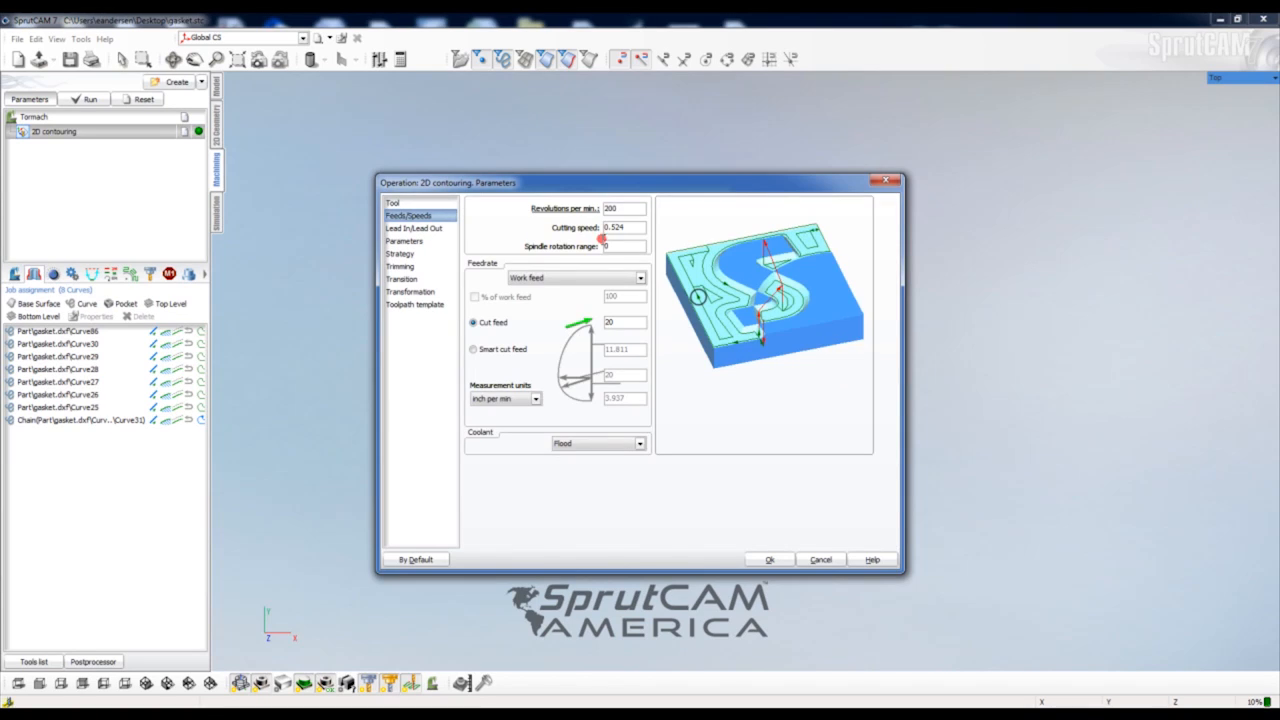
click(622, 321)
click(617, 209)
double_click(625, 208)
text(0)
Set the approach safe level and safe plane to 0.15, the bottom level to -0.055, and the depth of cut to a quantity of 4
click(414, 229)
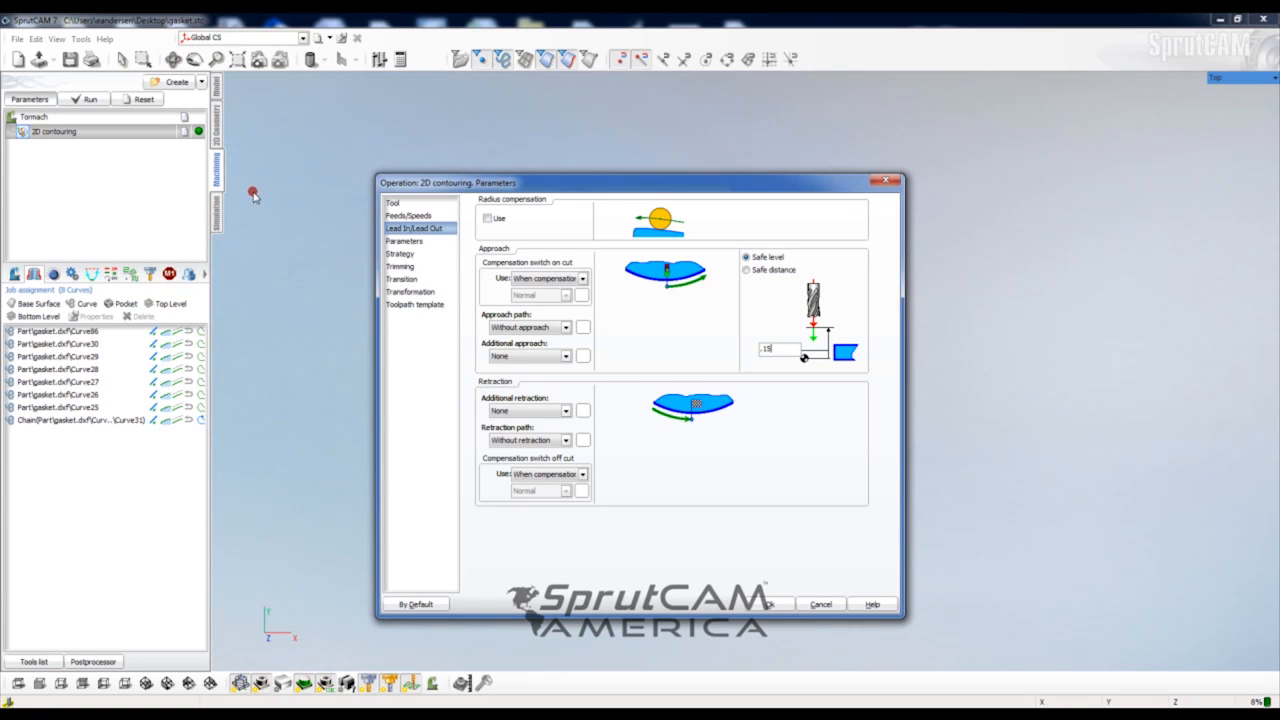
click(403, 241)
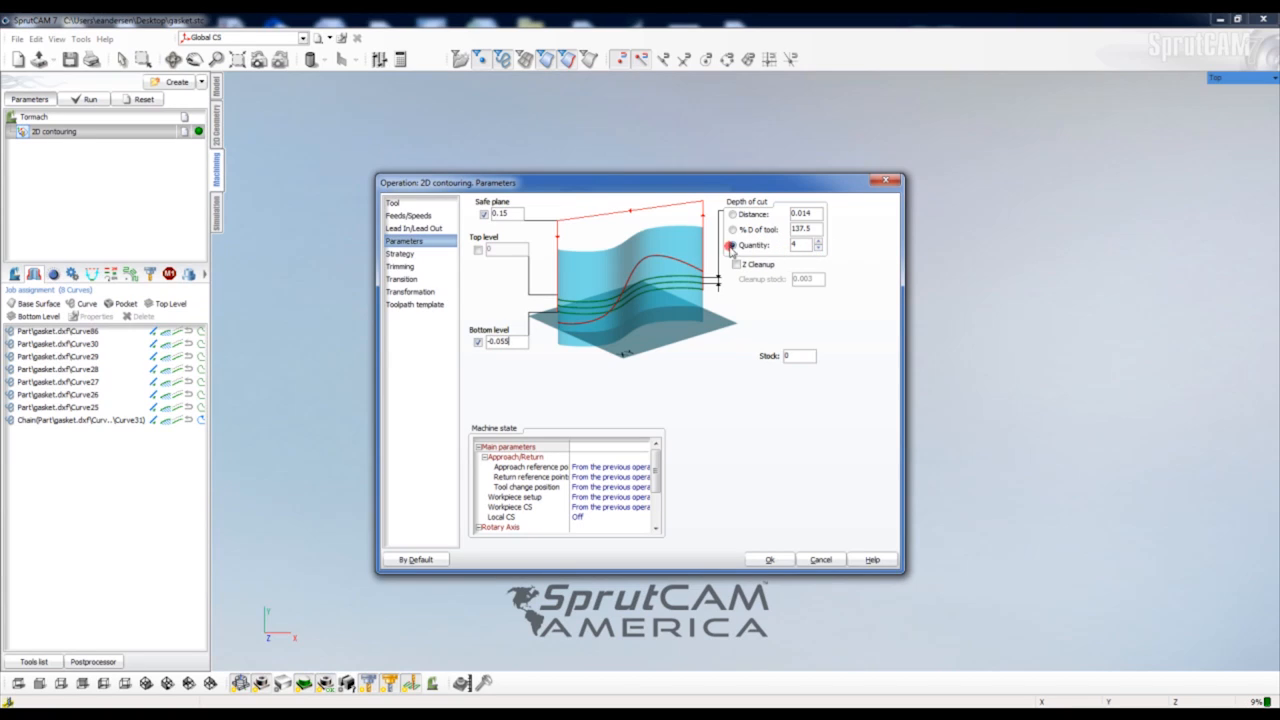
Enable helical machining with a finish level in the operation's strategy, accept the parameters and calculate the toolpath
click(400, 254)
click(475, 531)
click(476, 532)
click(476, 532)
click(476, 532)
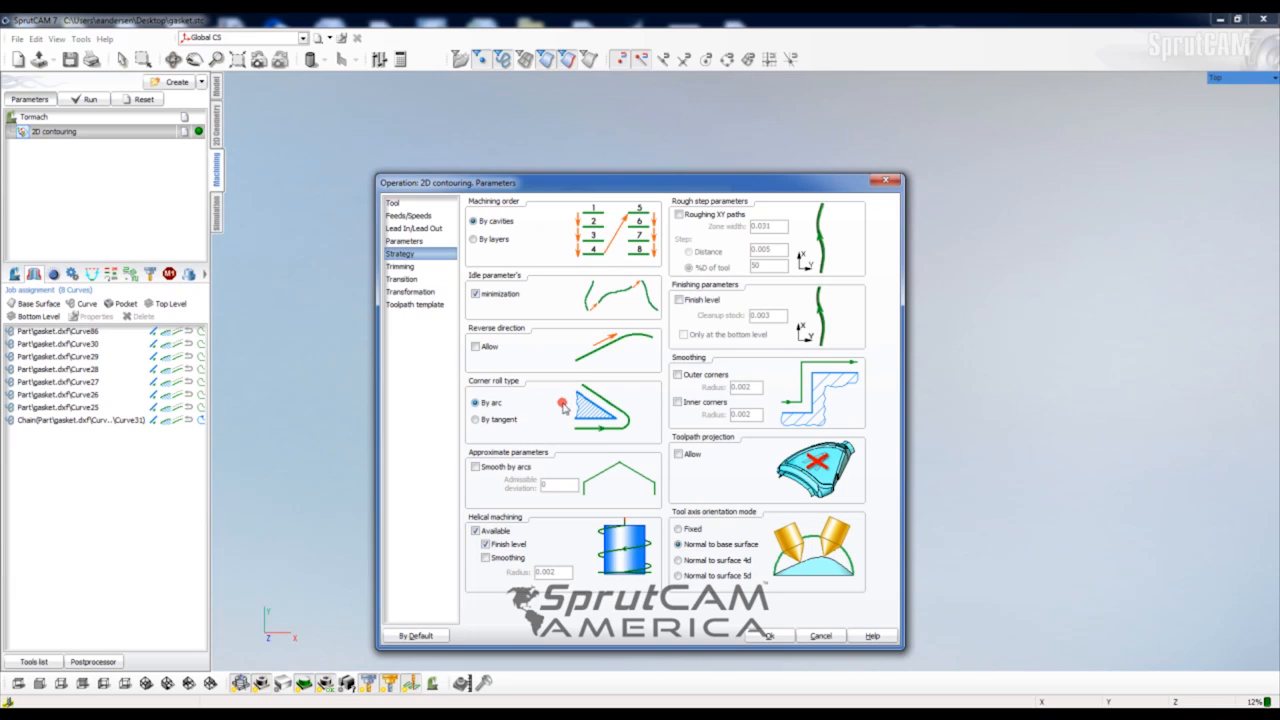
click(763, 635)
click(88, 101)
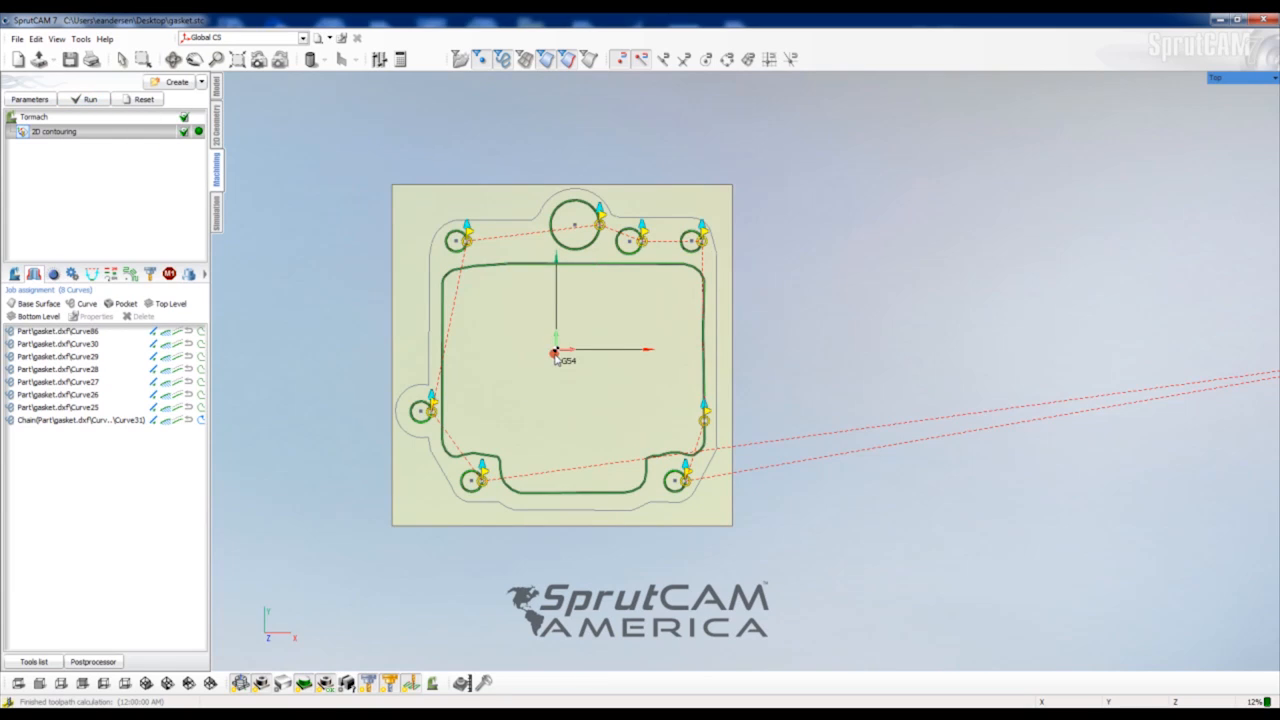
Simulate the 2D contouring operation on the workpiece with the machine model hidden, adjusting the playback speed
scroll(556, 357, up, 2)
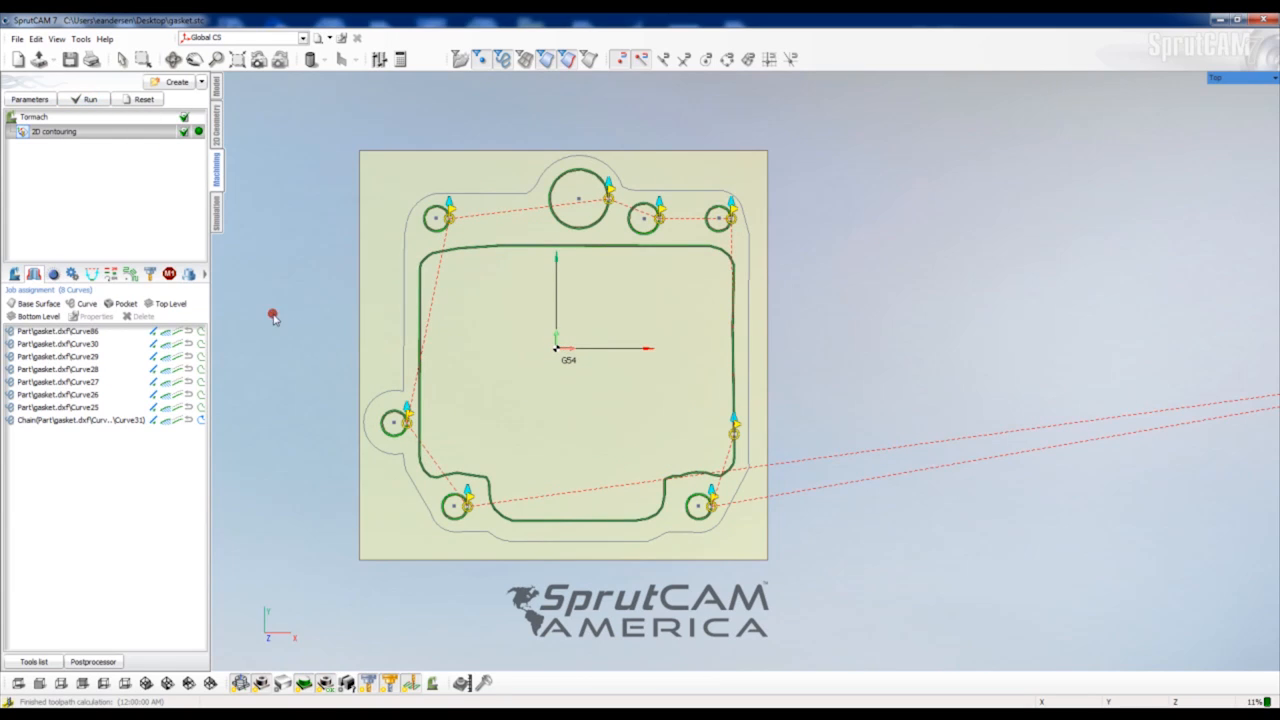
click(216, 216)
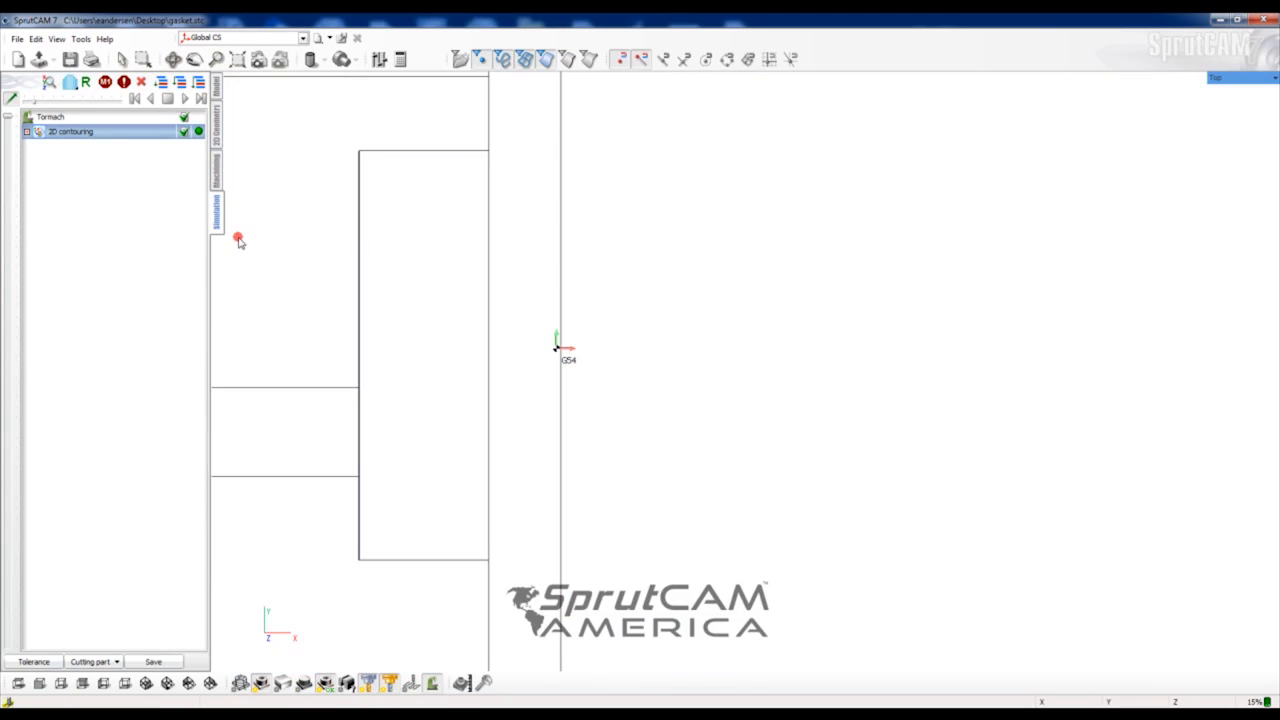
click(433, 683)
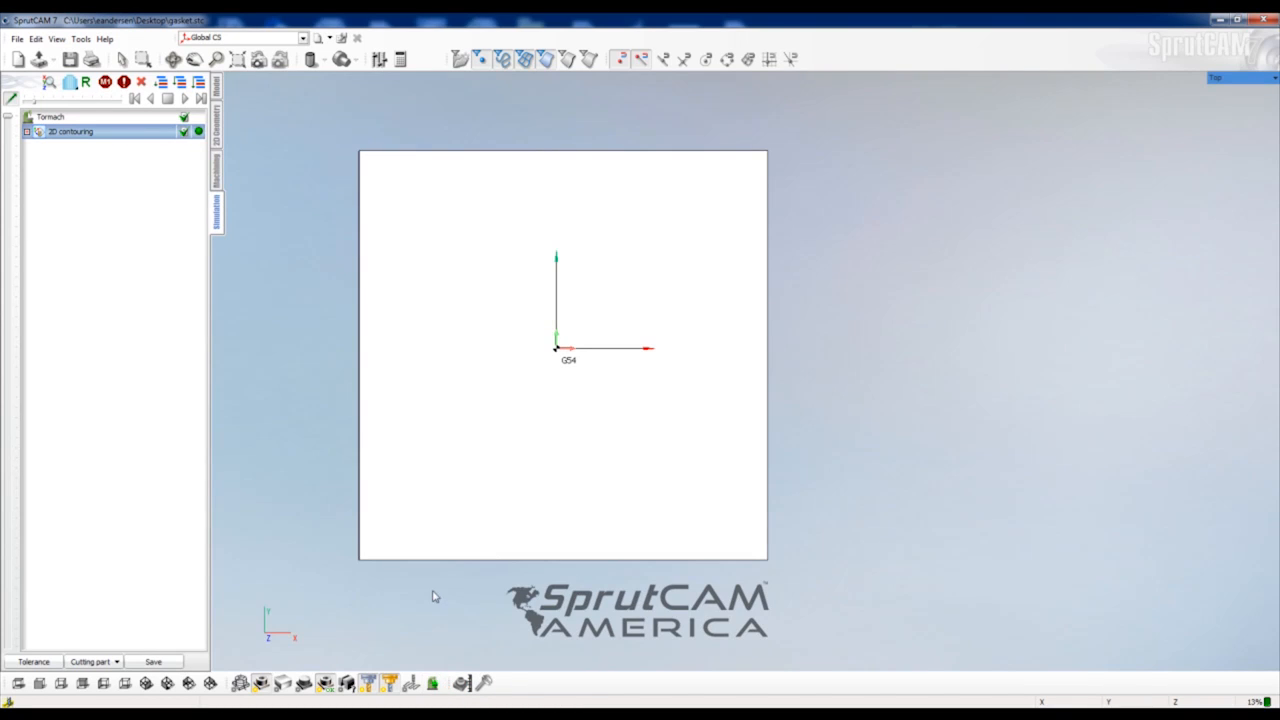
scroll(455, 389, down, 3)
click(183, 98)
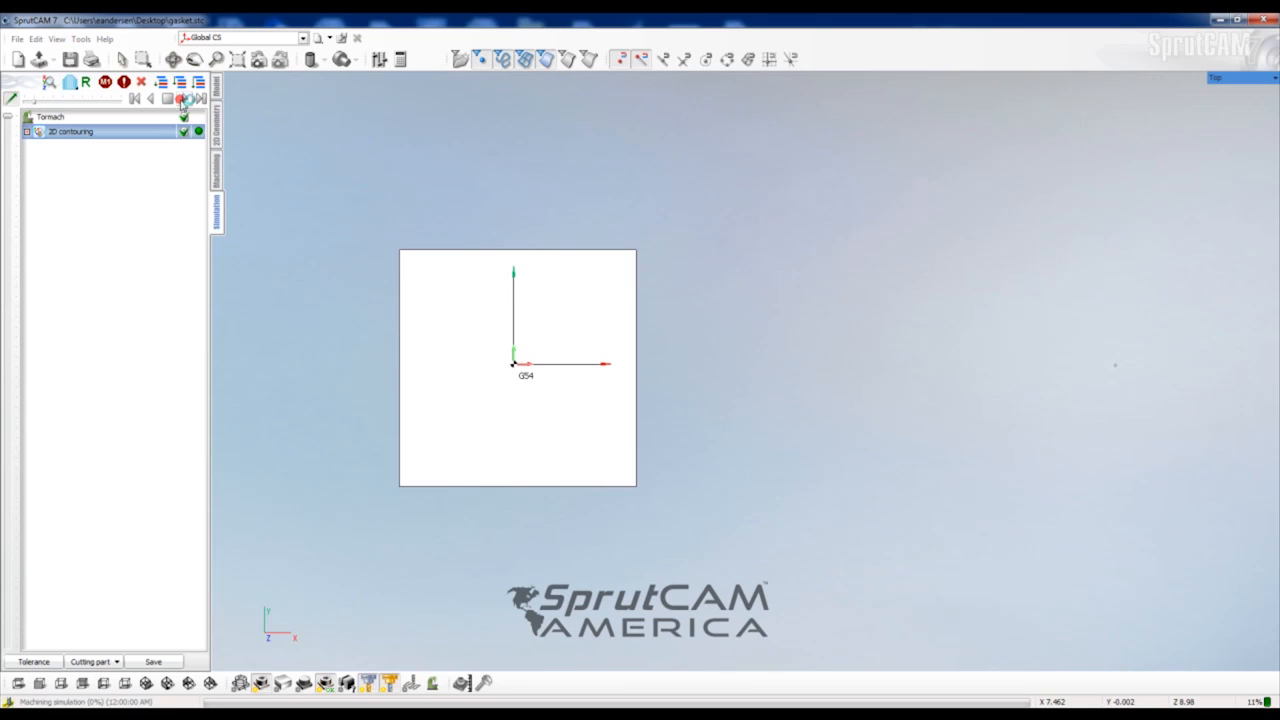
click(64, 101)
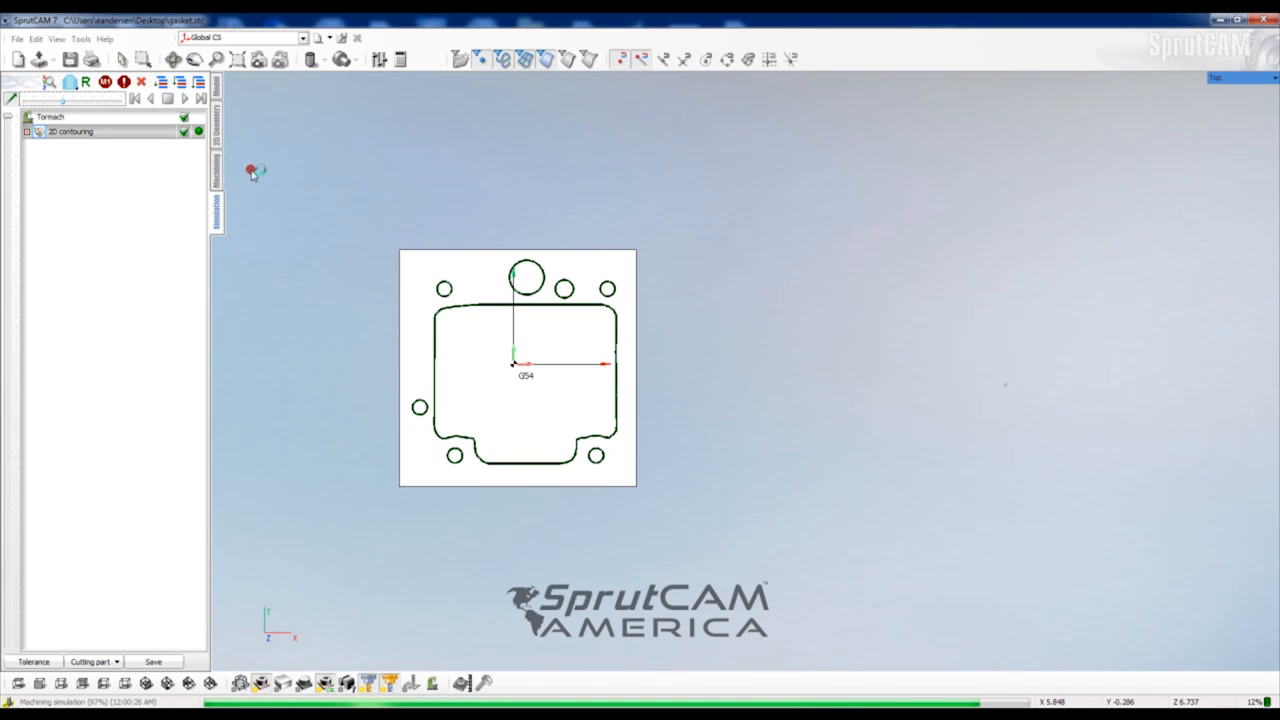
Return to the machining setup and duplicate the 2D contouring operation by copying and pasting it
click(216, 170)
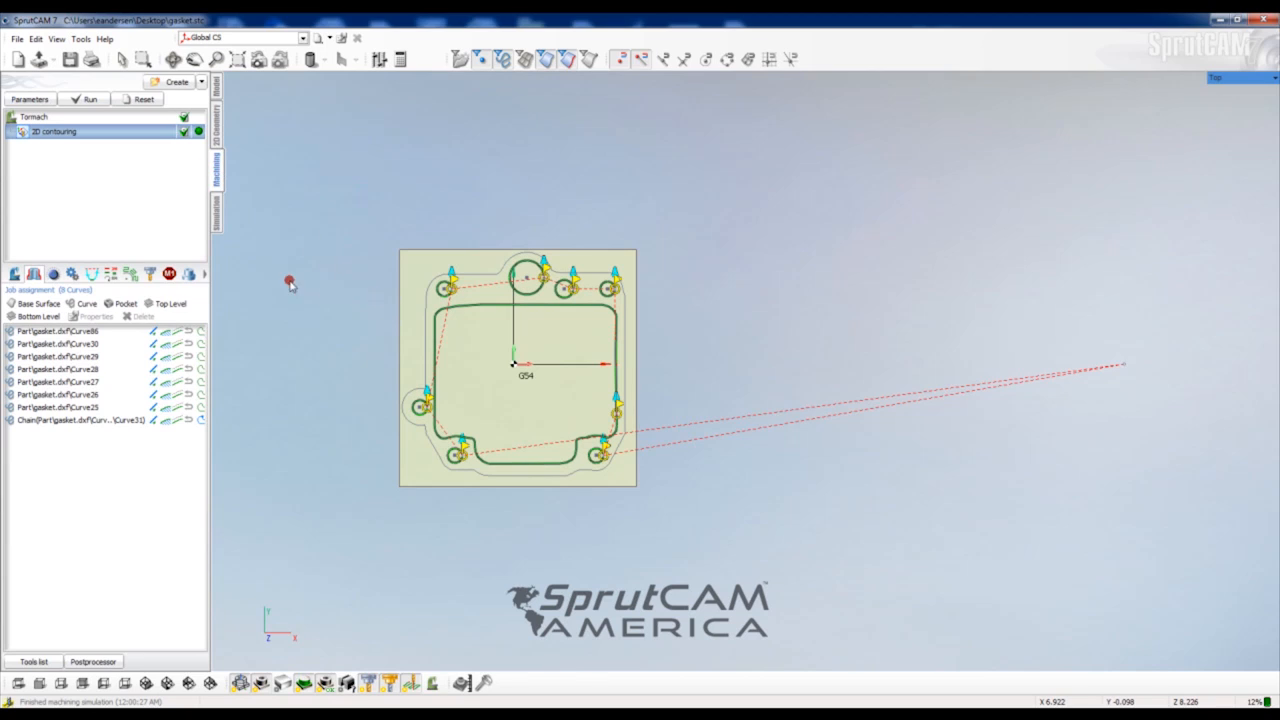
right_click(71, 134)
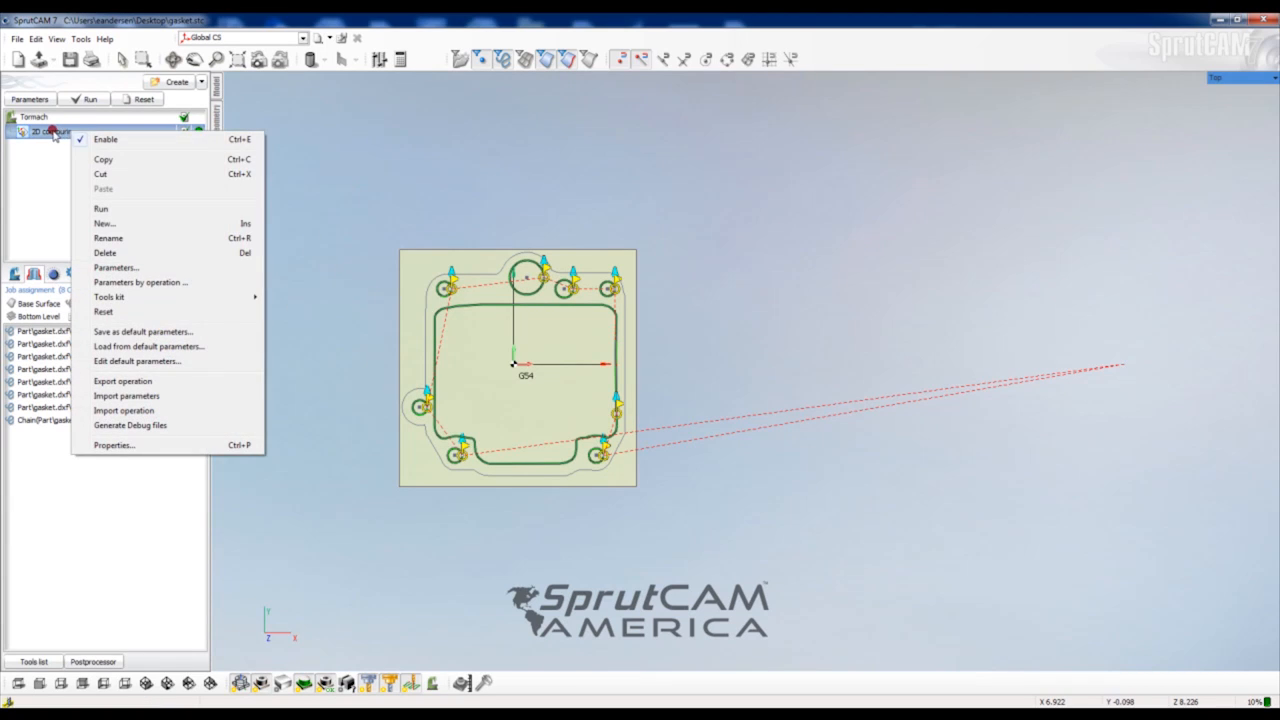
right_click(53, 131)
click(95, 165)
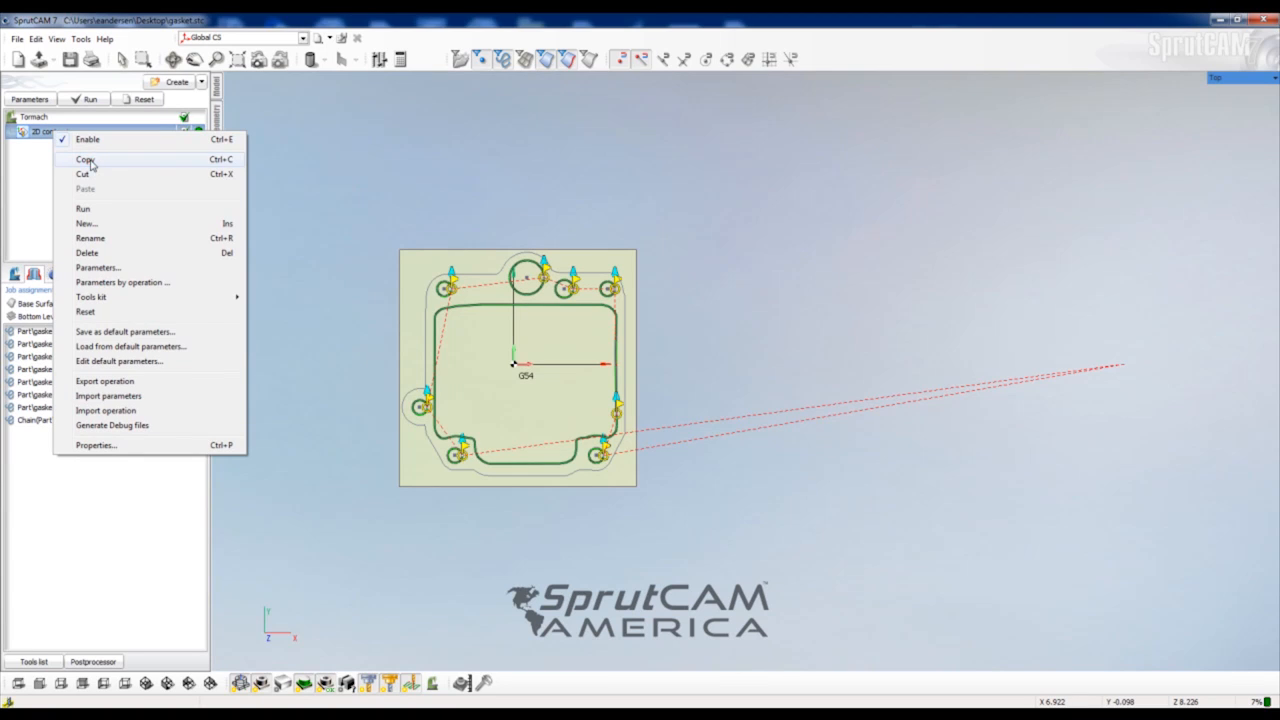
click(64, 134)
right_click(64, 135)
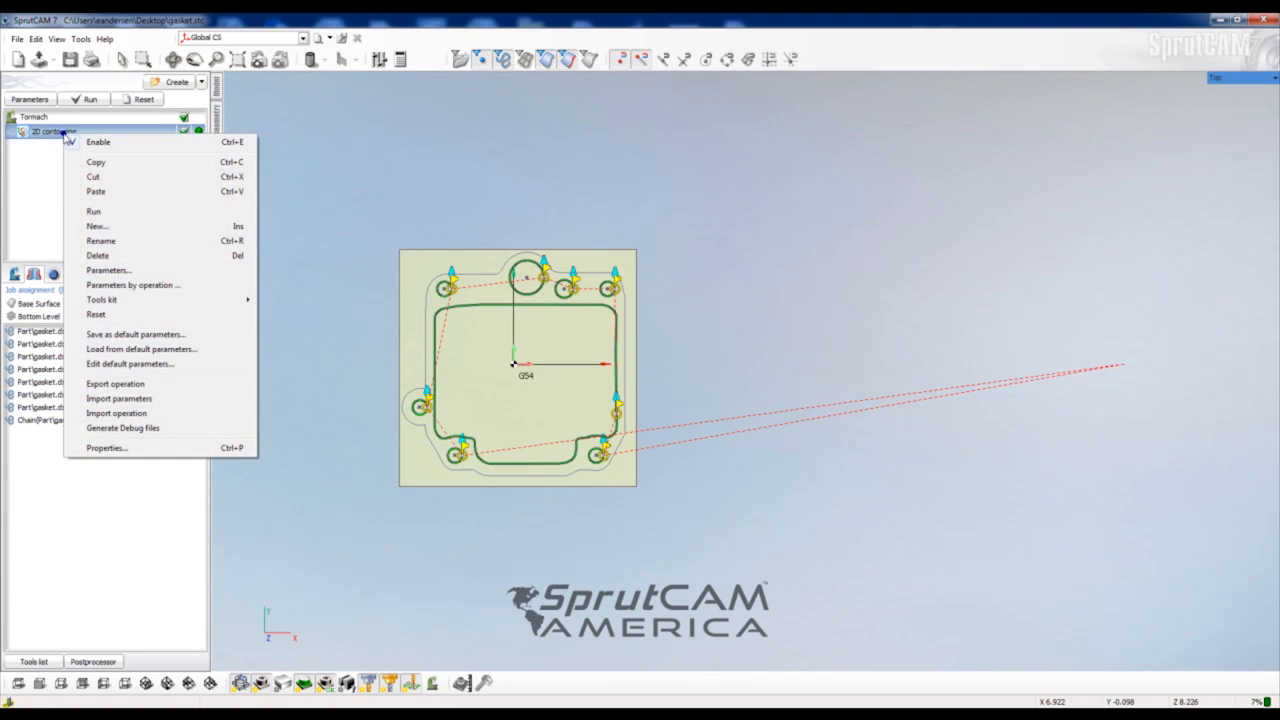
click(95, 191)
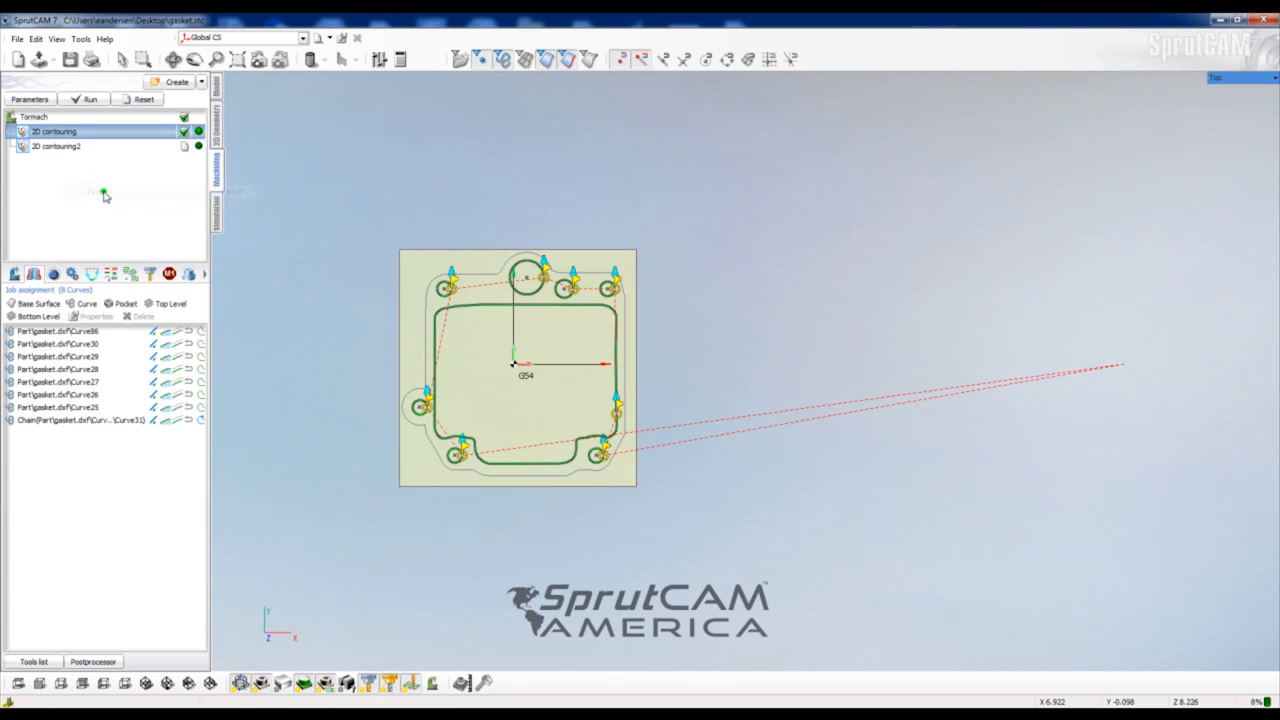
Clear all inherited curves from the duplicated operation's job assignment
click(55, 147)
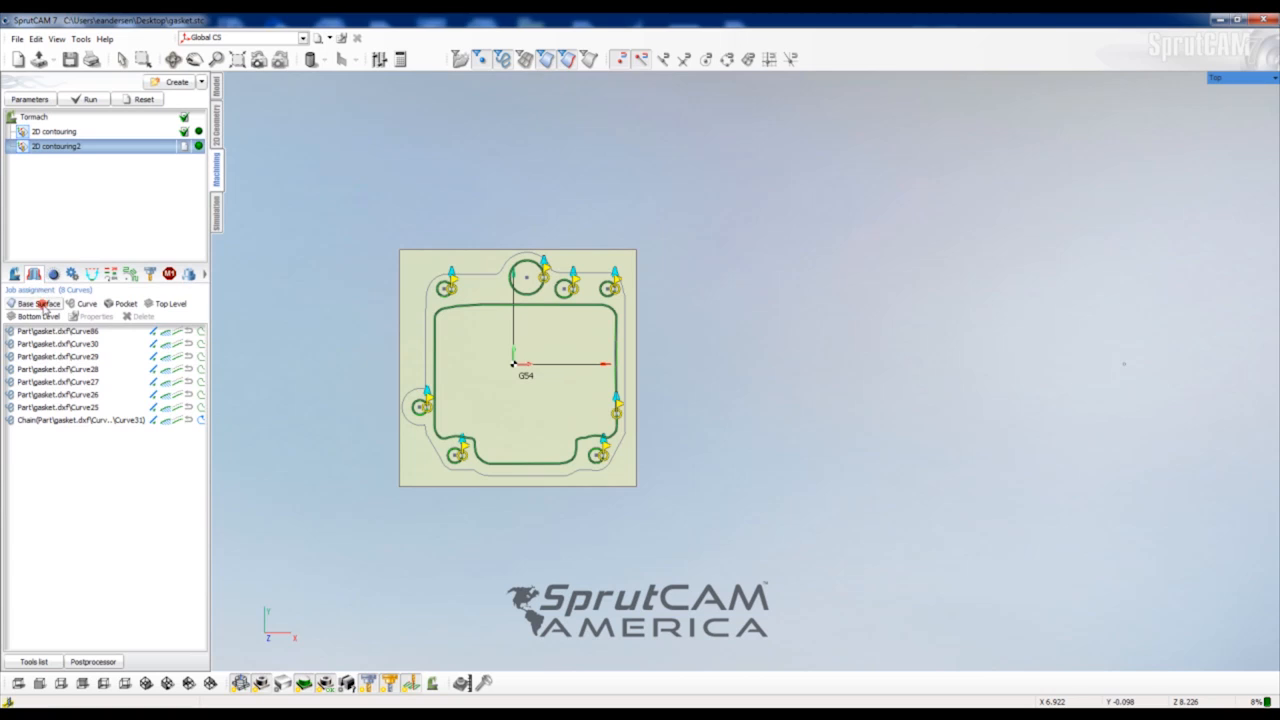
right_click(85, 450)
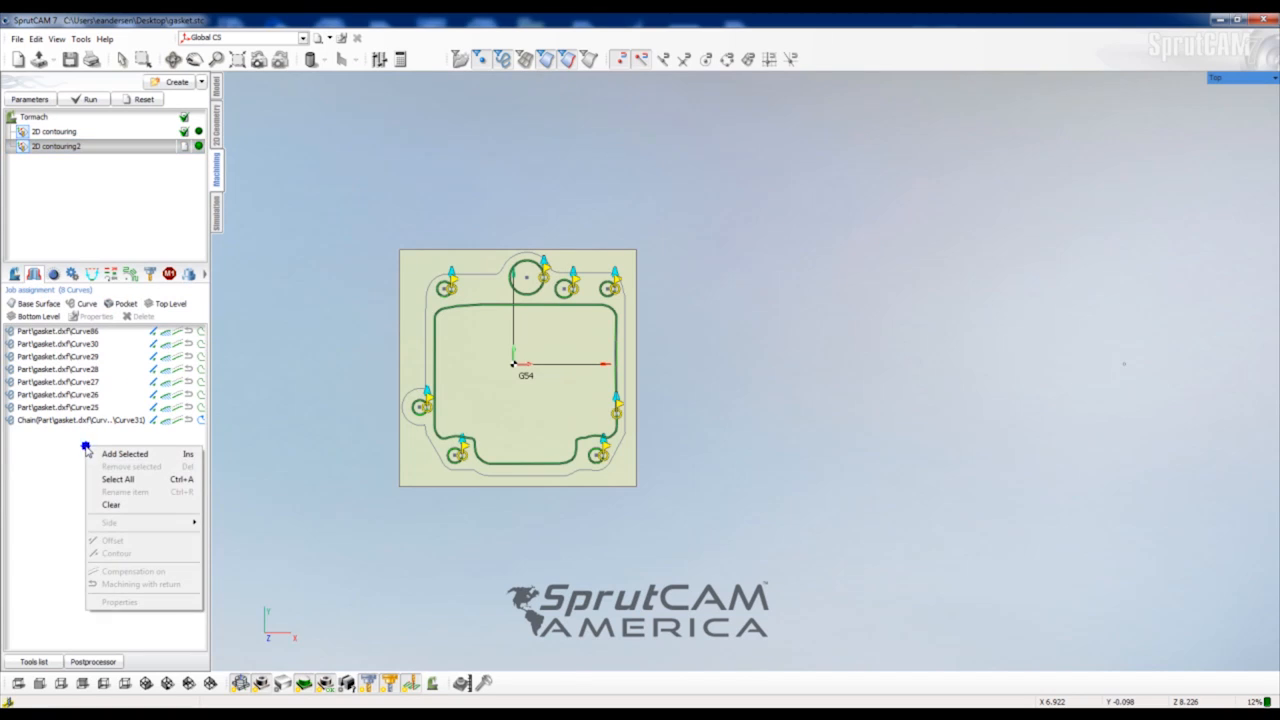
click(126, 506)
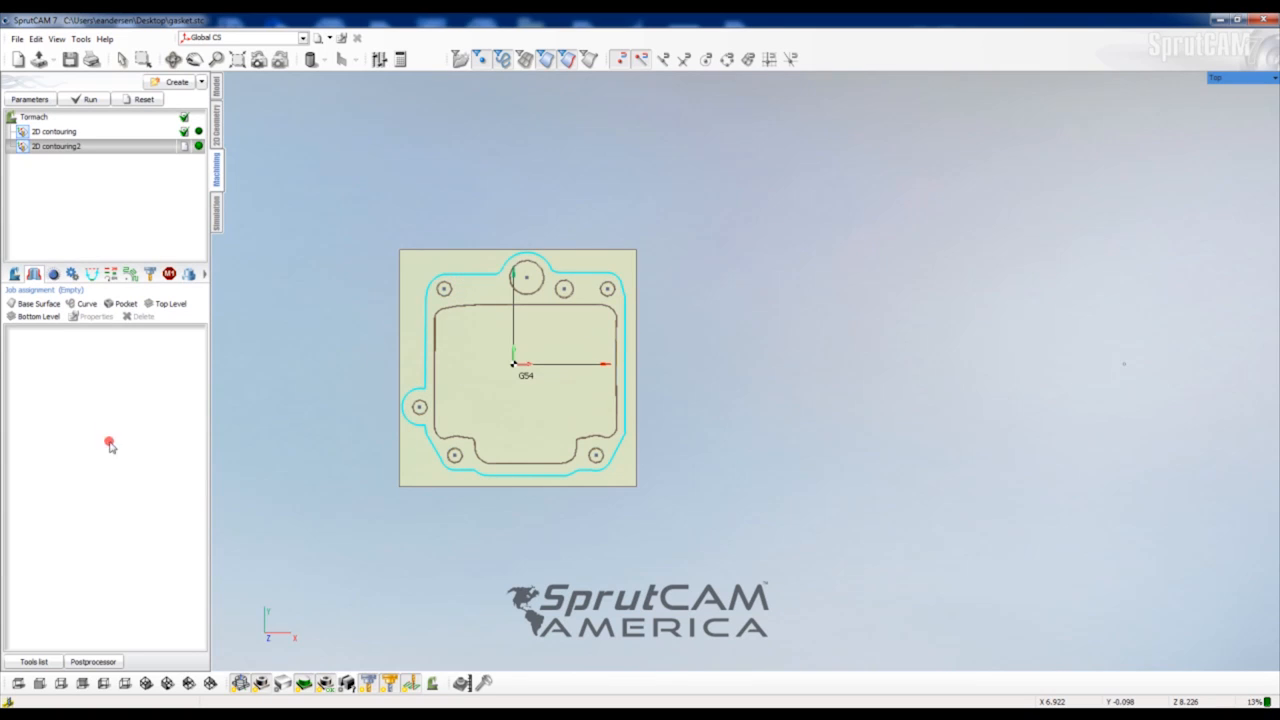
Add the gasket's outer contour as a curve, shift its start point down along the right edge, and calculate the toolpath
click(84, 303)
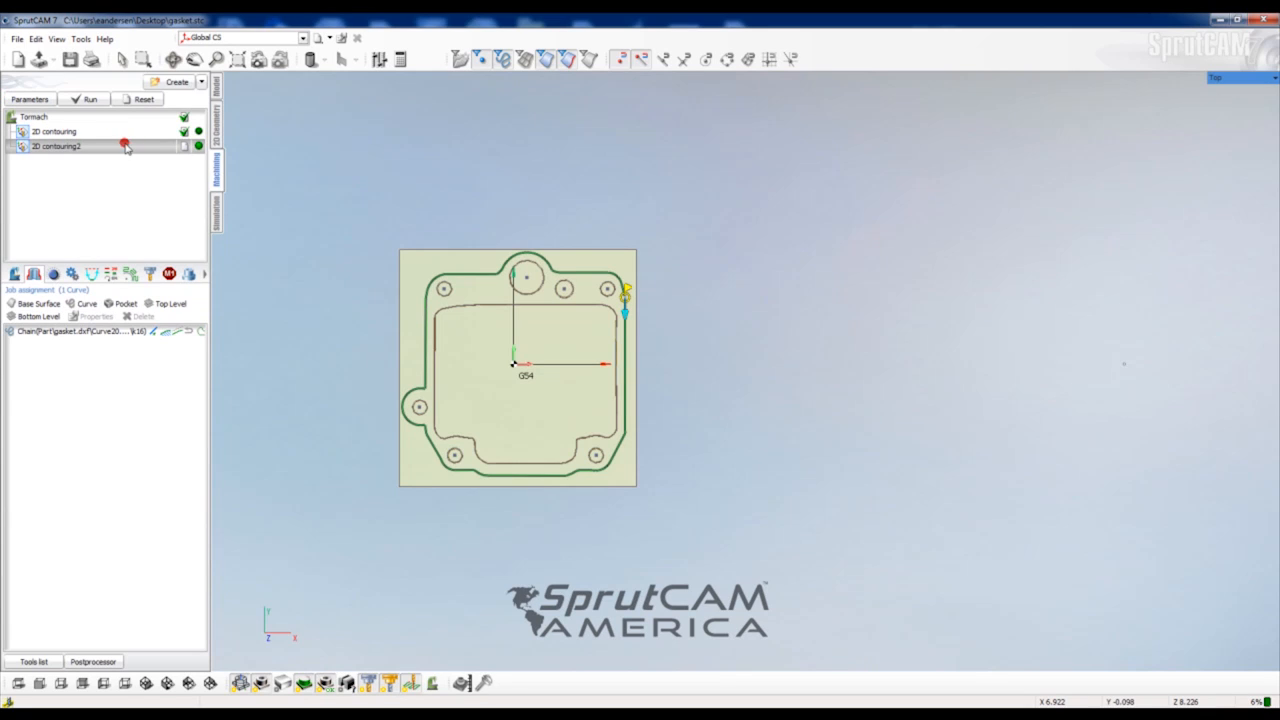
drag(627, 291, 630, 325)
click(92, 101)
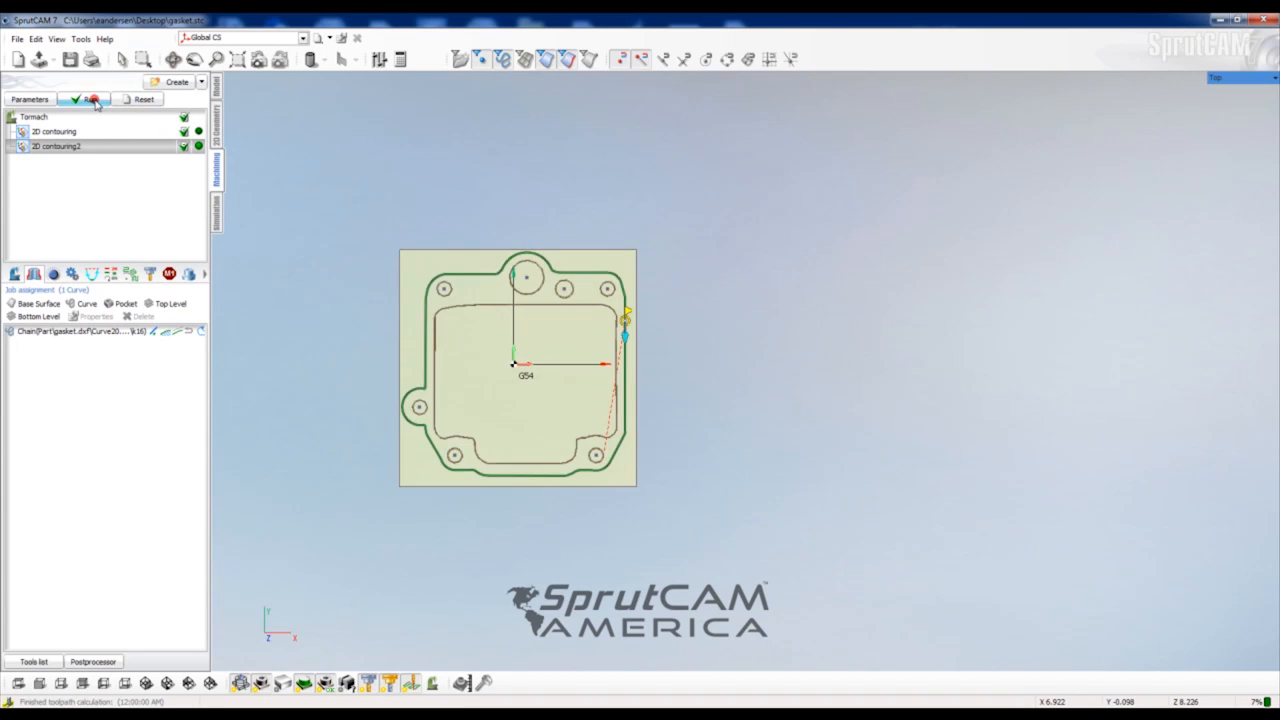
Simulate the outer contour cut of the second operation, then return to the machining setup
click(217, 212)
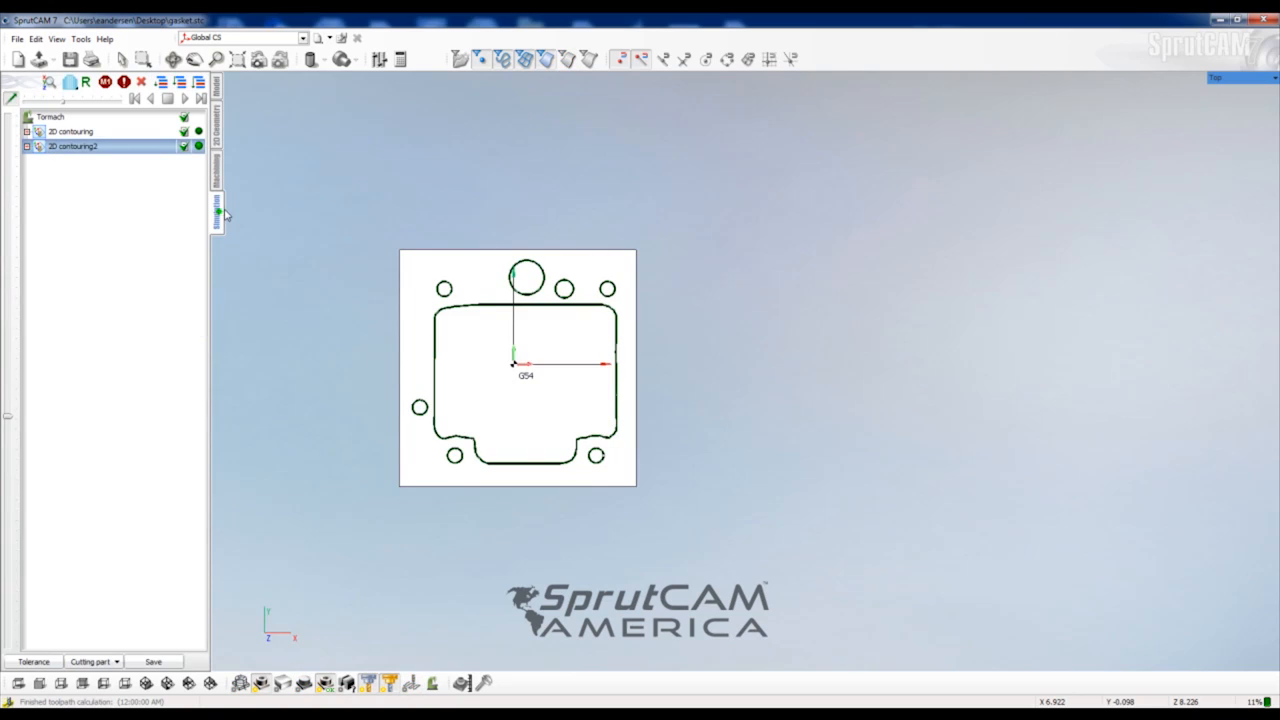
click(184, 99)
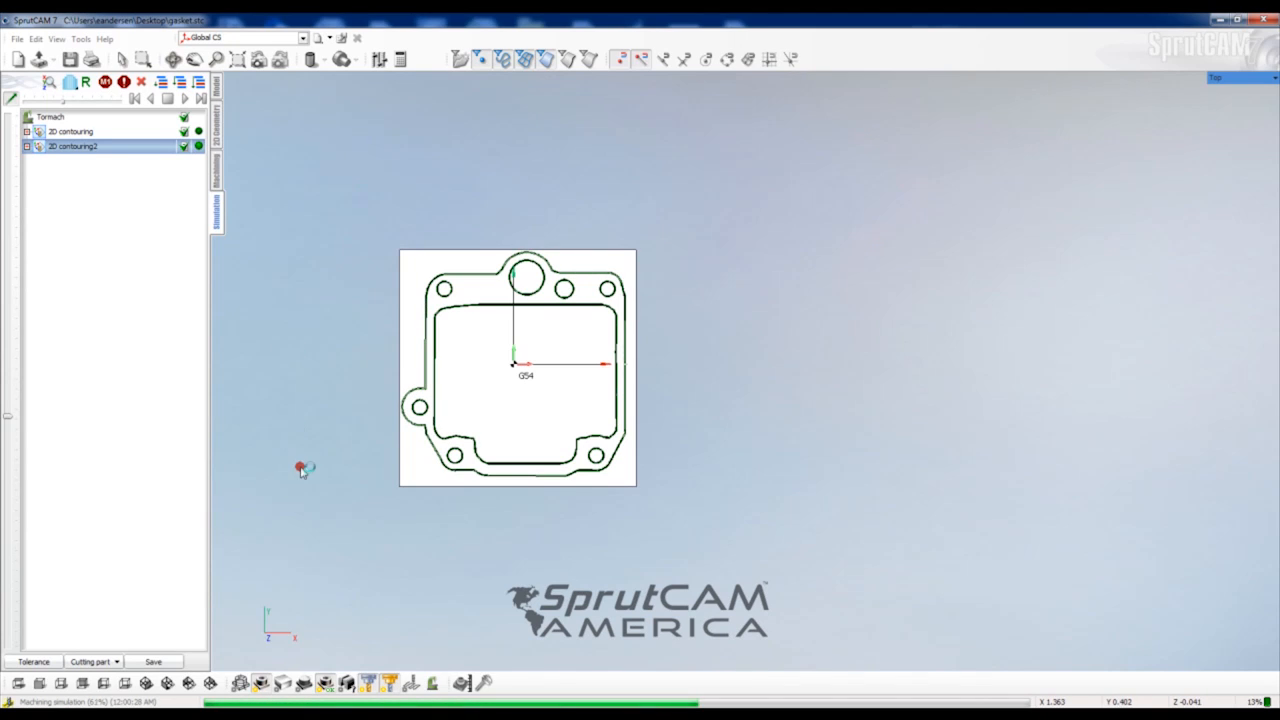
click(217, 176)
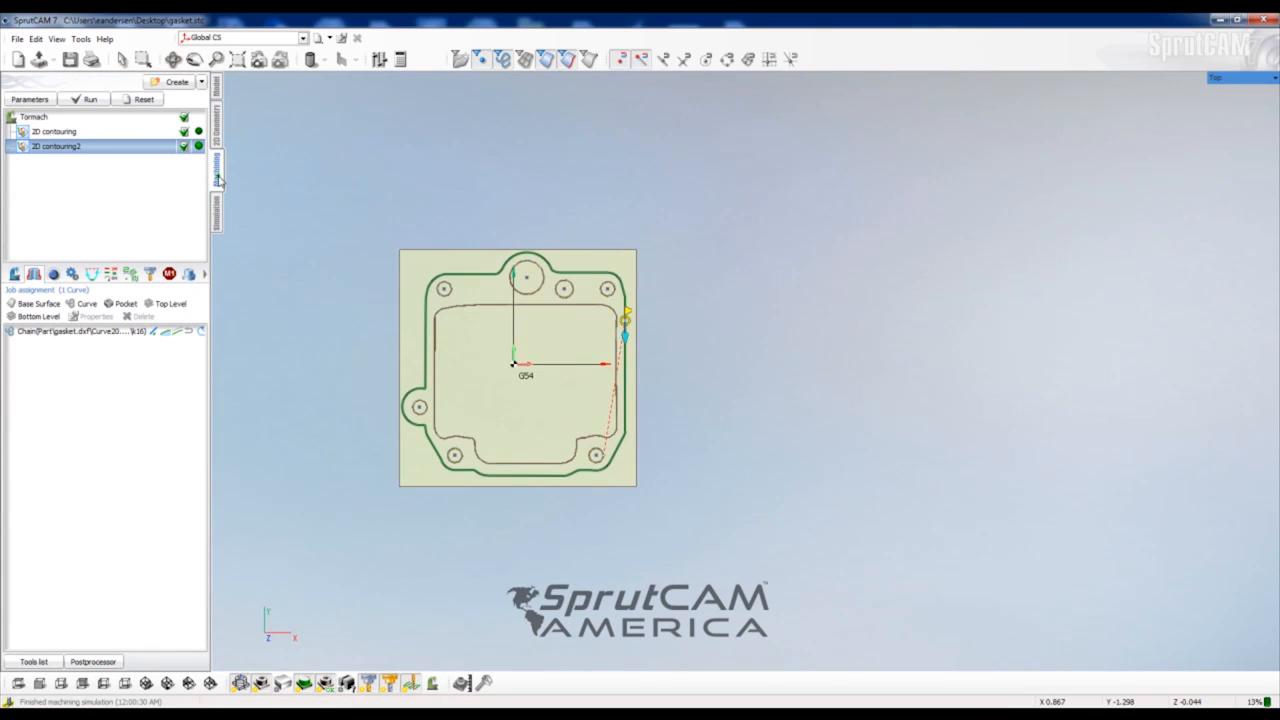
Open the NC-program generation for postprocessing and widen the file name column to show the full postprocessor names
click(95, 663)
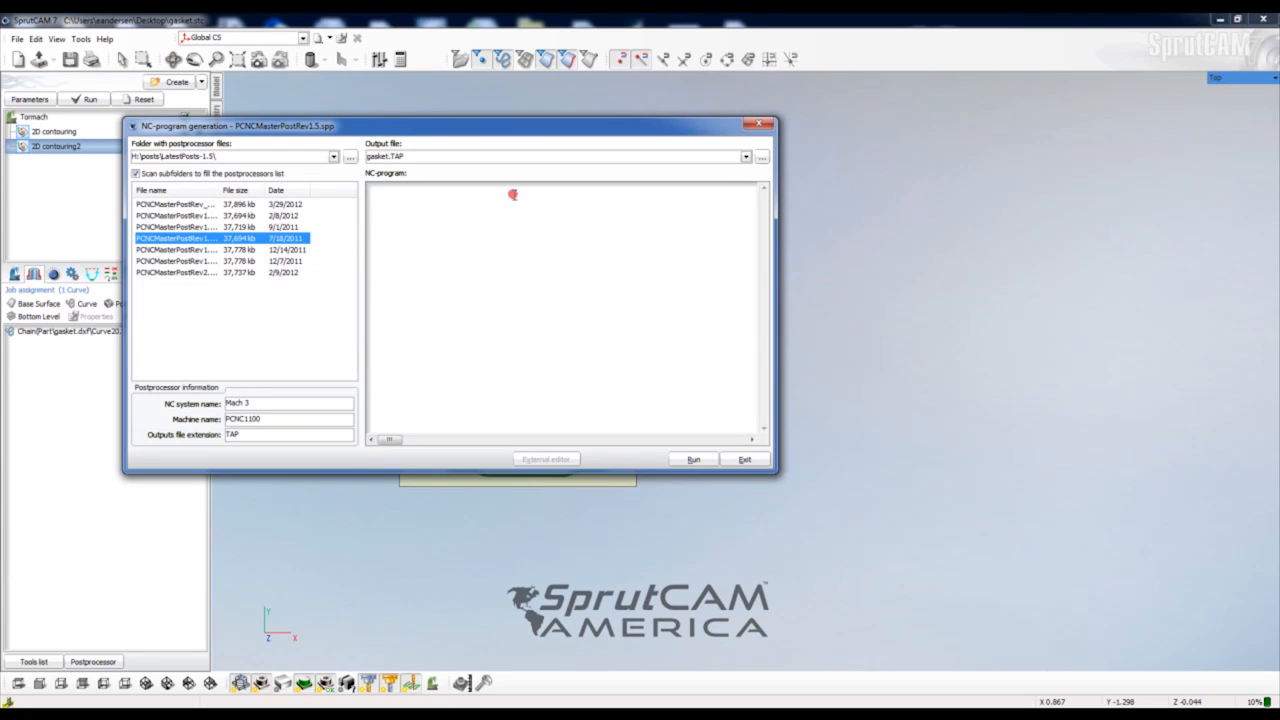
drag(523, 134, 665, 137)
click(444, 196)
drag(453, 193, 476, 193)
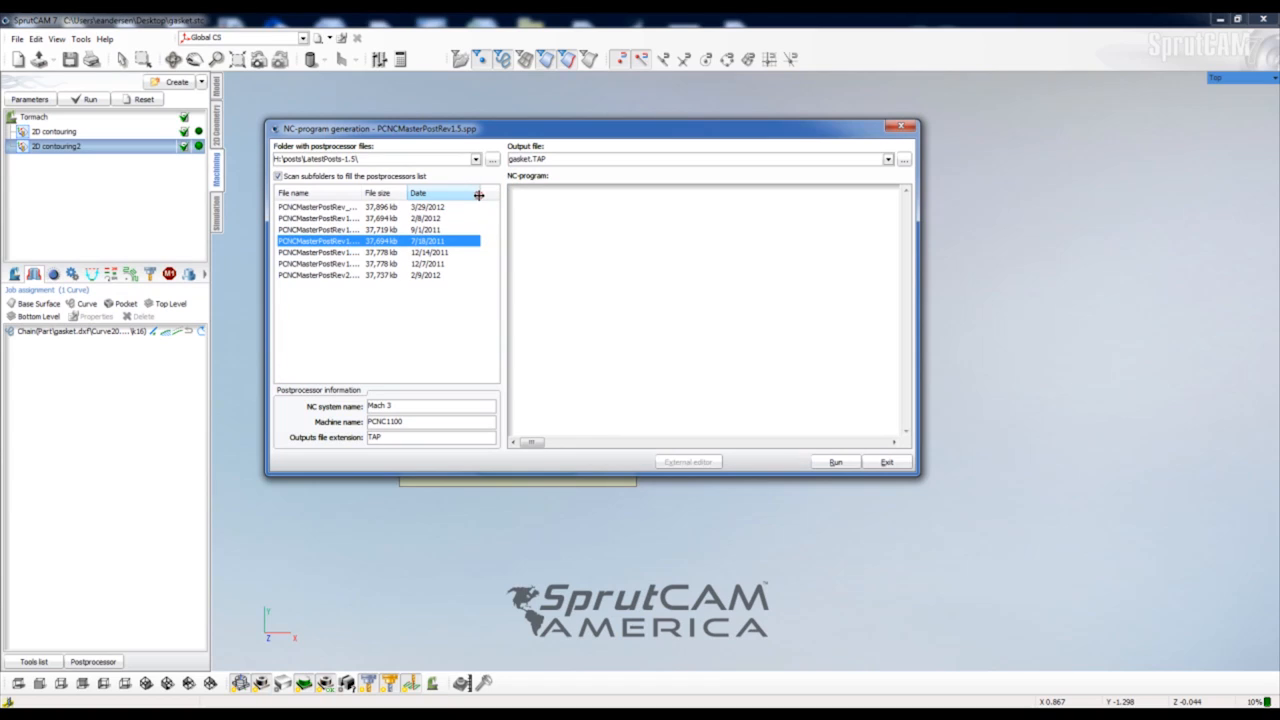
drag(362, 193, 425, 192)
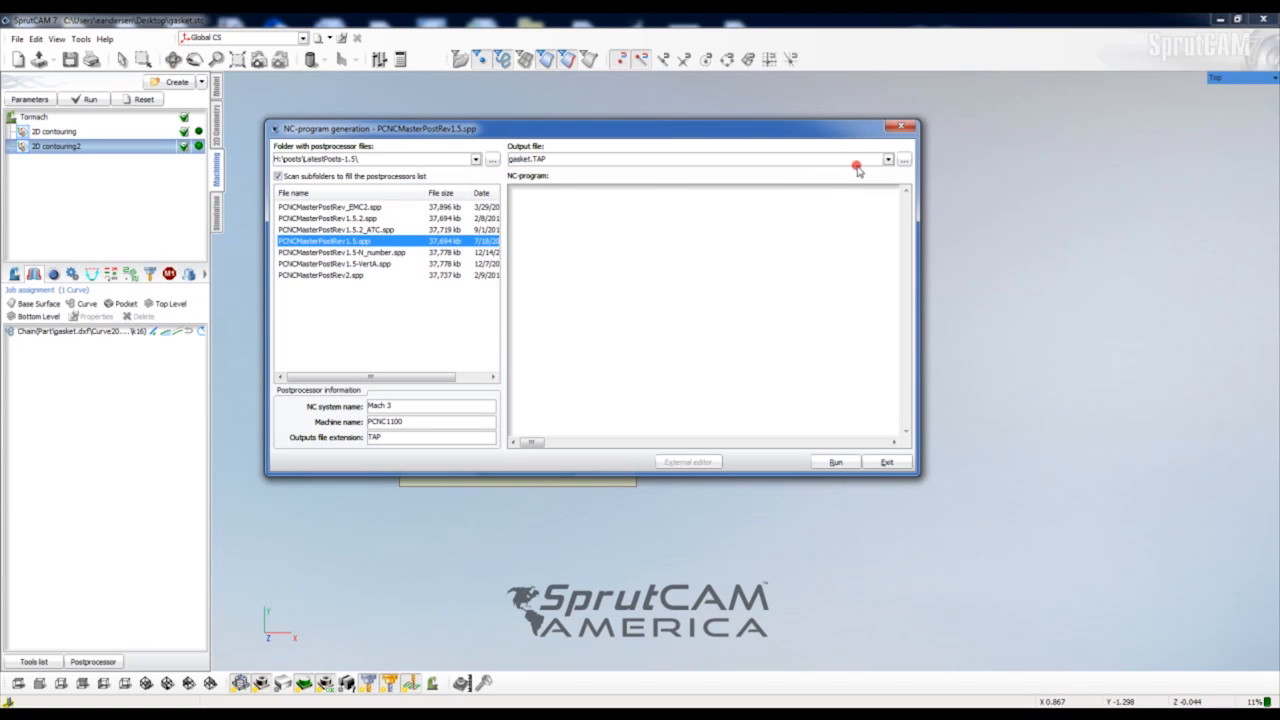
Set the NC program's output file to gasket4.TAP on Removable Disk (T:)
click(905, 162)
click(908, 165)
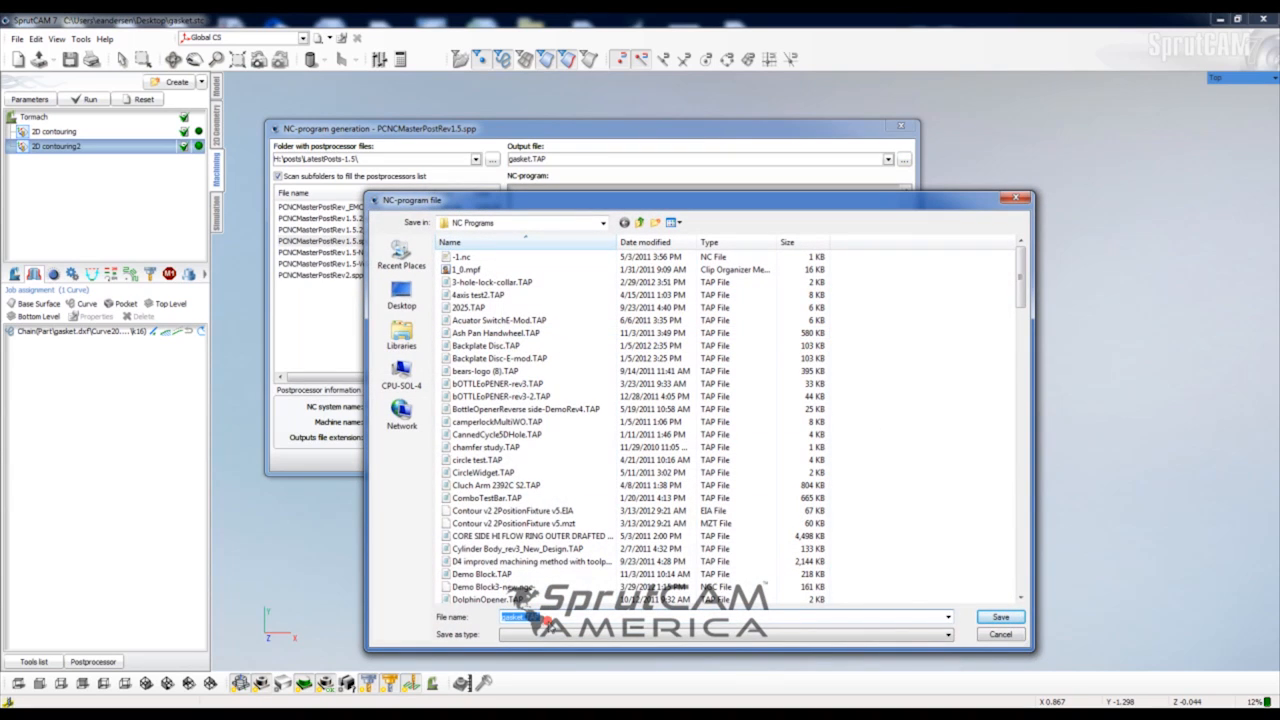
click(520, 617)
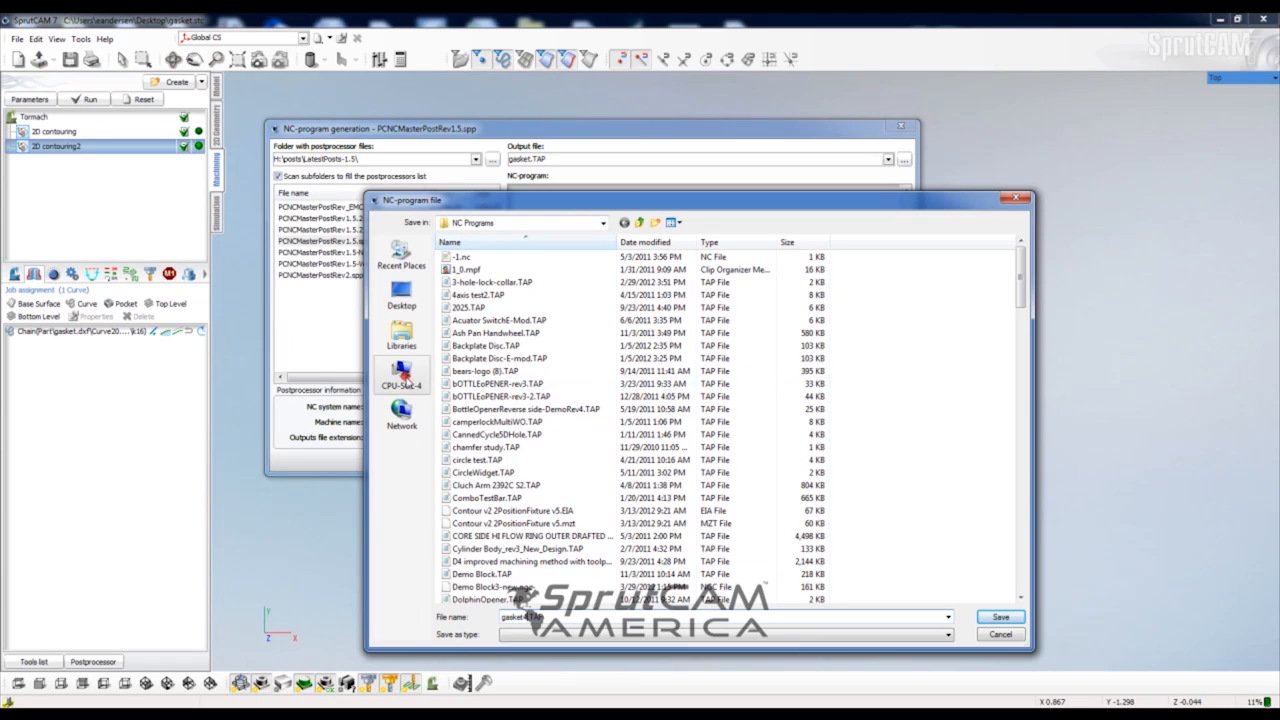
click(401, 375)
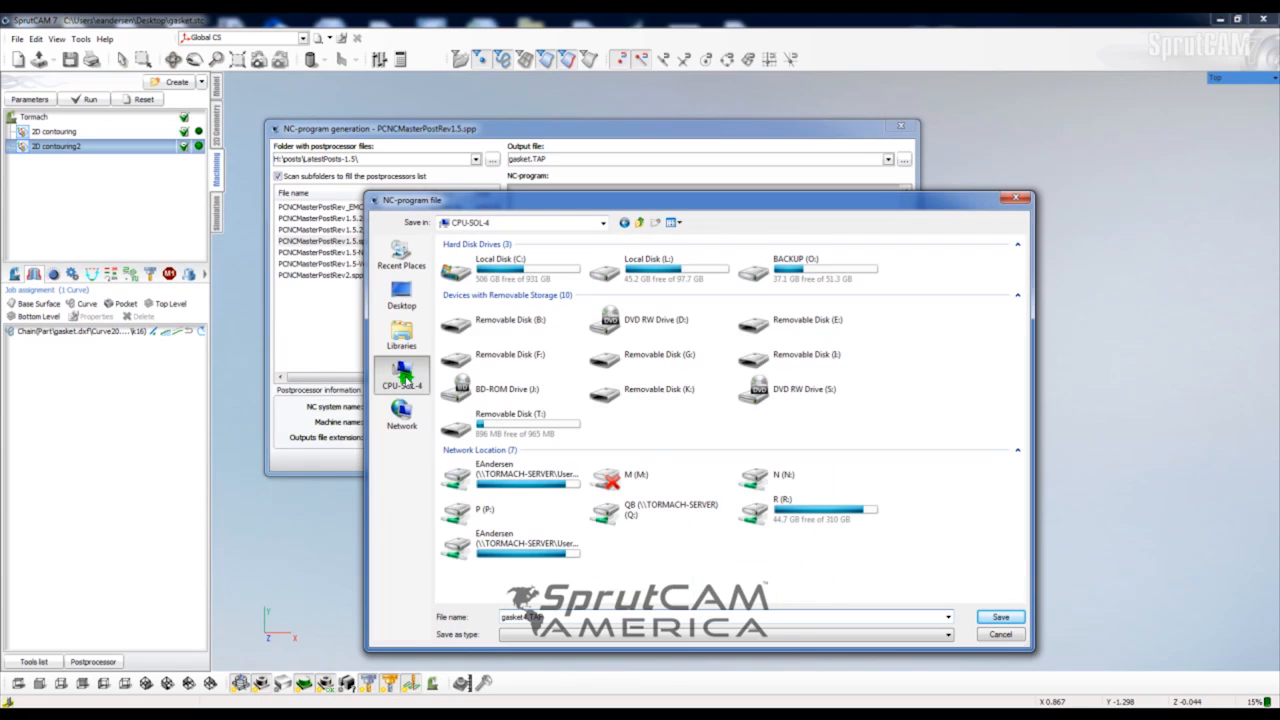
click(498, 414)
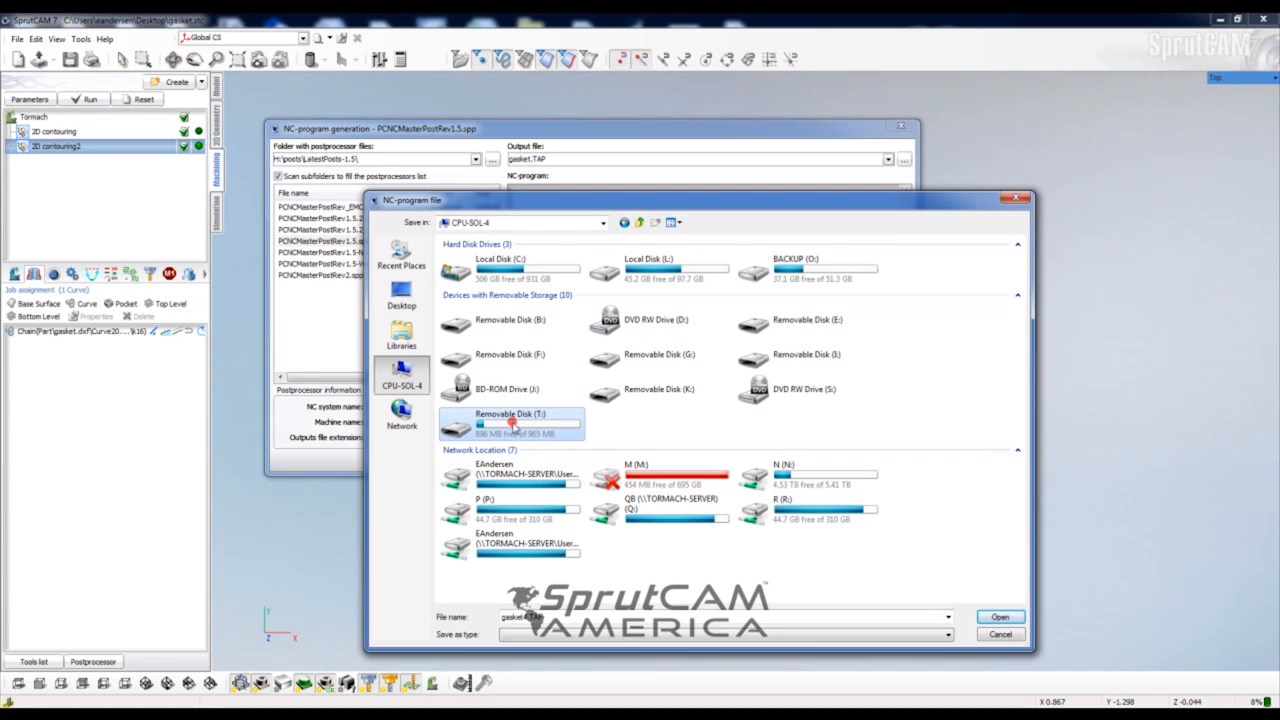
double_click(513, 427)
click(1000, 616)
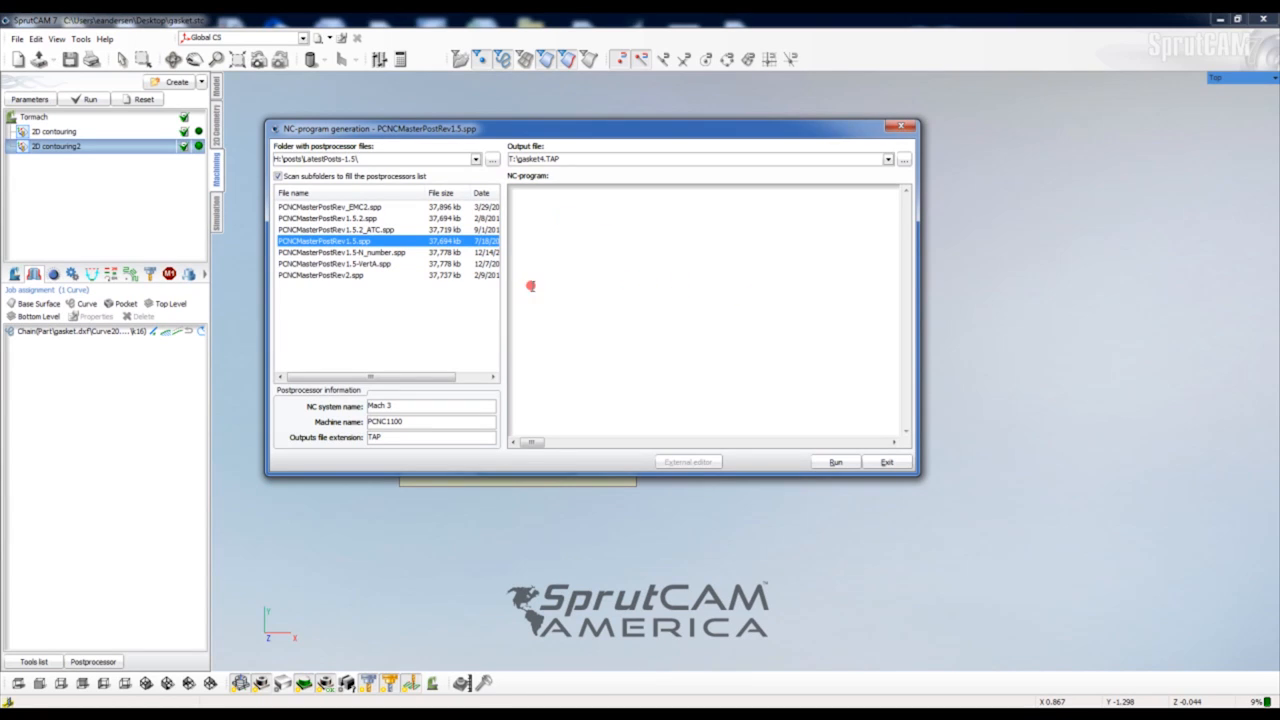
Generate the NC program with the PCNCMasterPostRev1.5 postprocessor, accepting the postprocessor data input, and review the resulting code
click(836, 462)
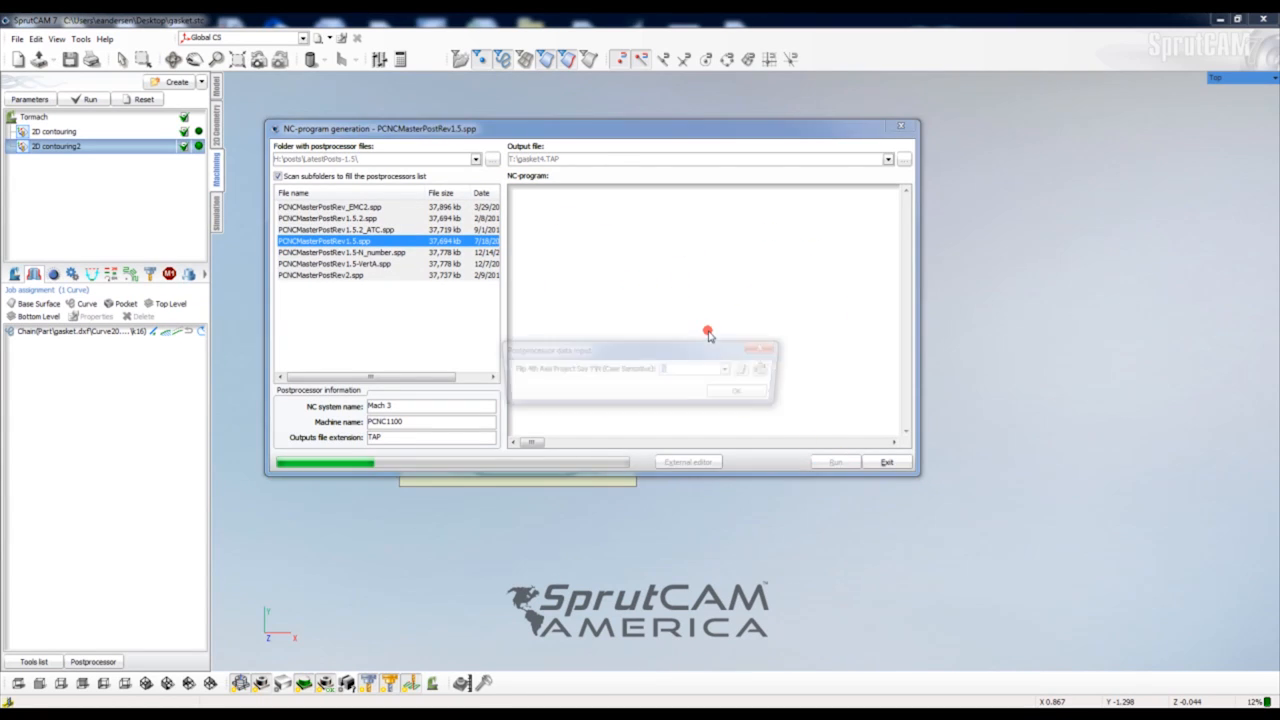
click(755, 393)
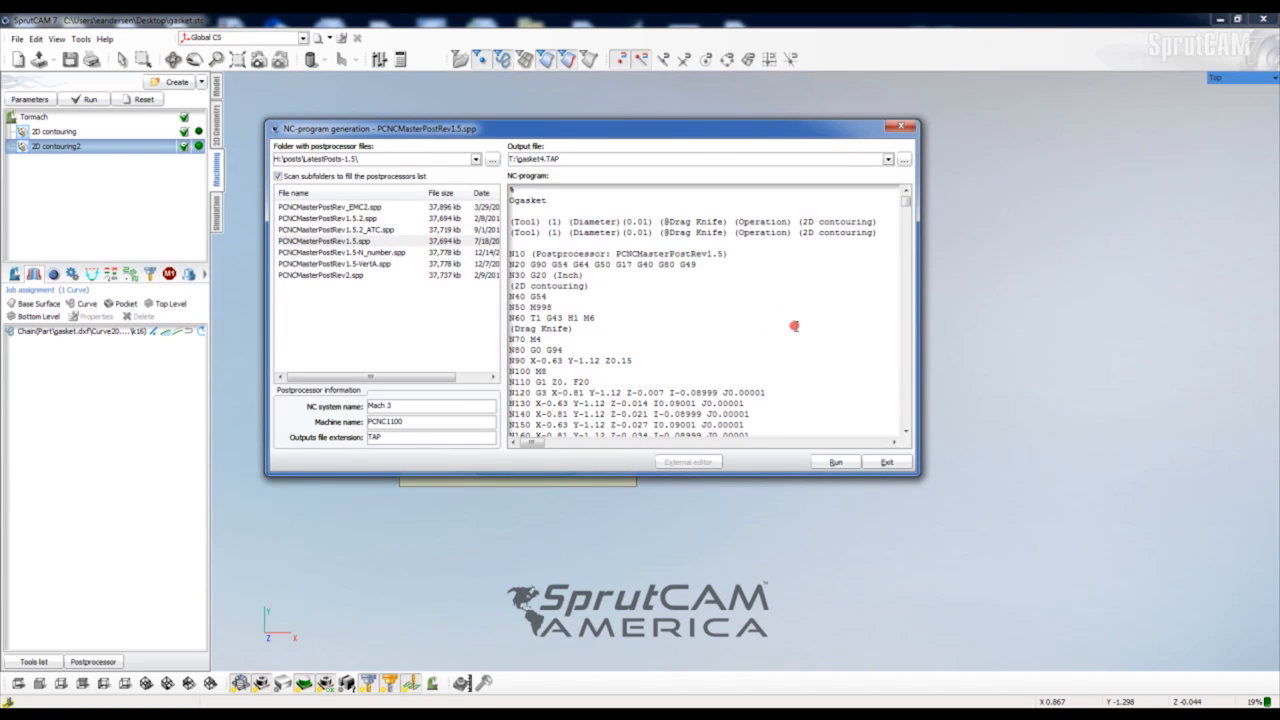
scroll(818, 336, down, 5)
scroll(818, 336, up, 5)
scroll(818, 336, down, 10)
scroll(818, 336, up, 6)
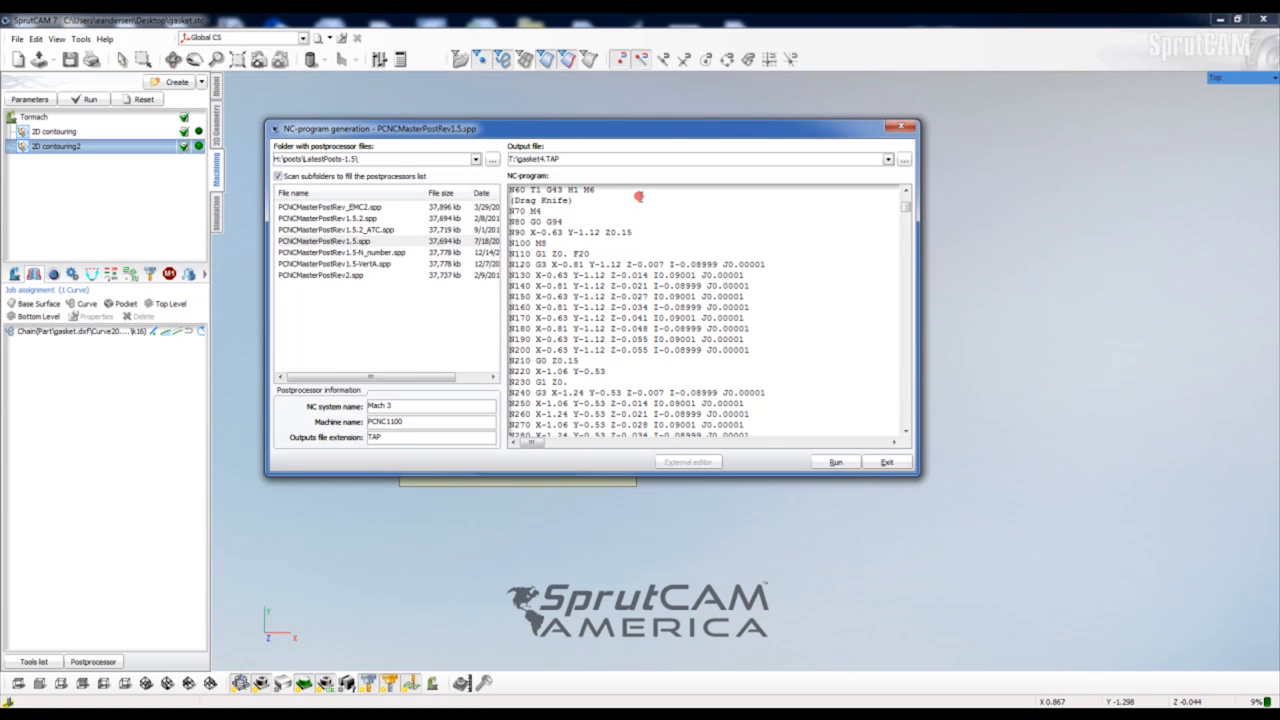
Exit the NC-program generation and save the gasket project
click(886, 462)
click(70, 59)
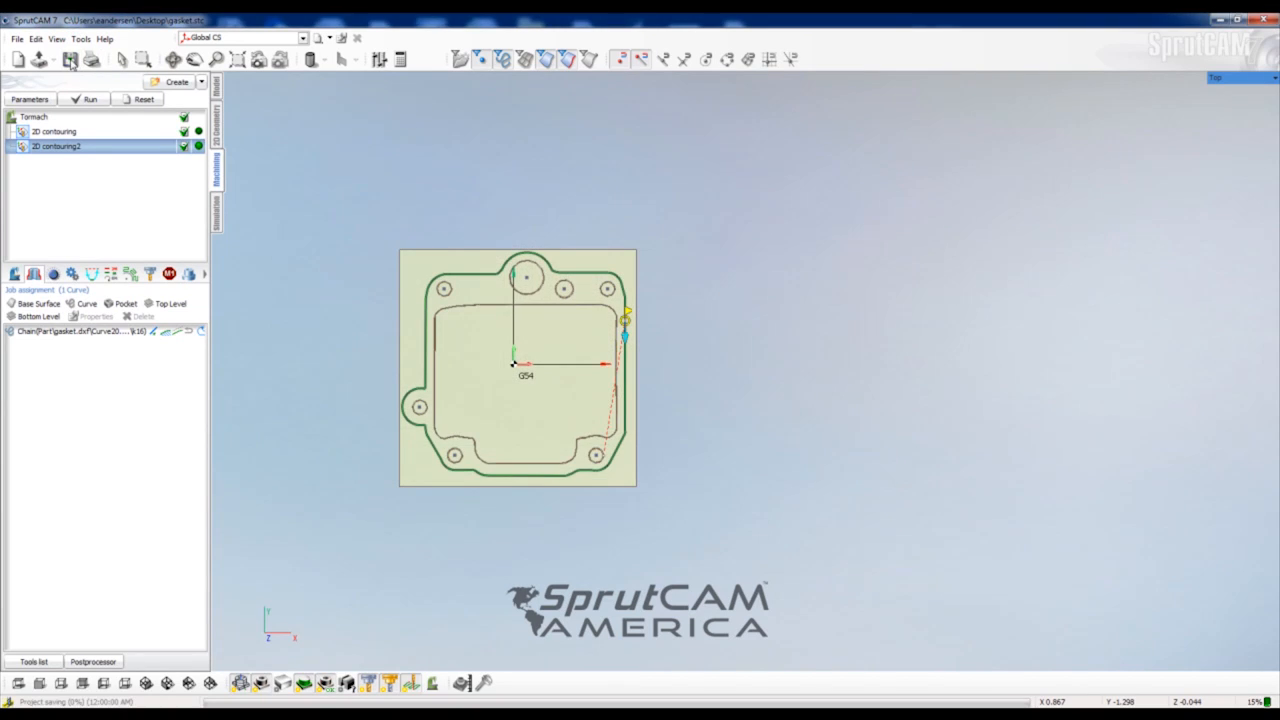